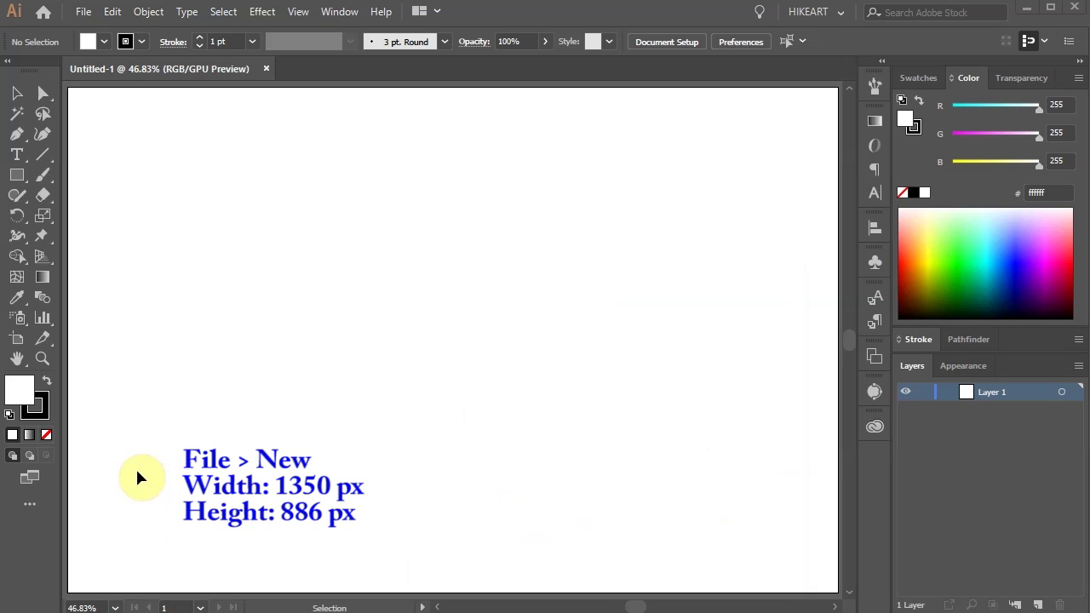
Step: Draw a rectangle covering the whole artboard with a black fill and no stroke
key("m")
left_click(21, 182)
left_click(41, 414)
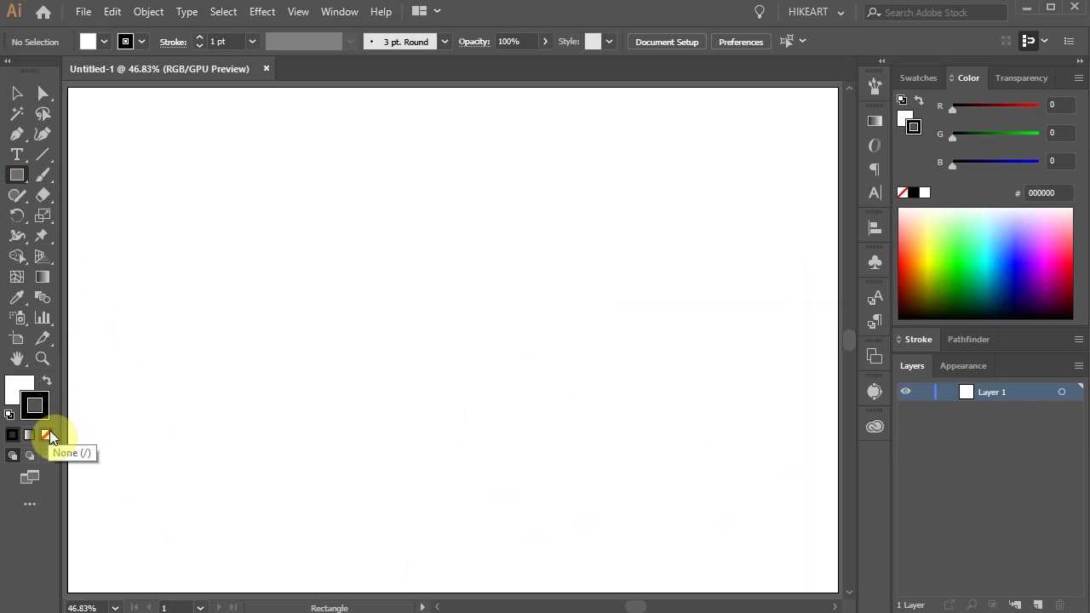
left_click(48, 435)
left_click(18, 389)
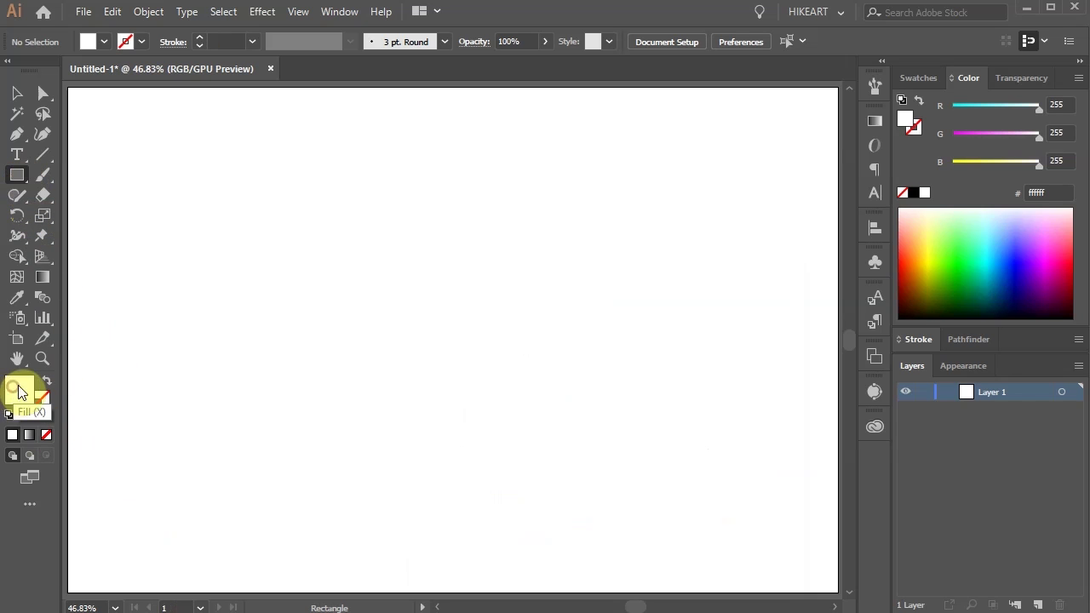
left_click(914, 192)
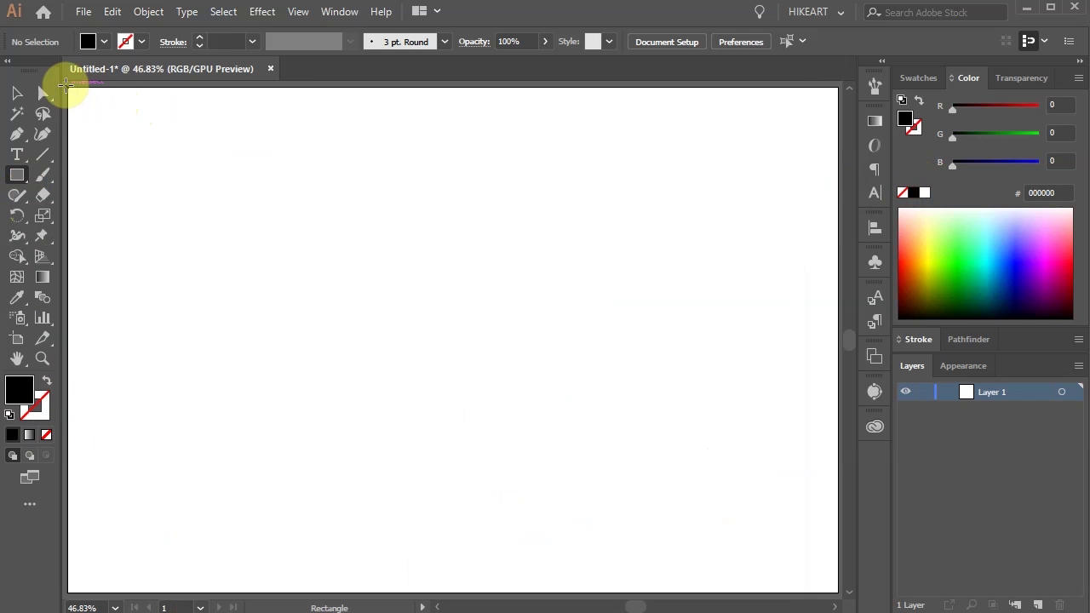
left_click_drag(67, 86, 838, 592)
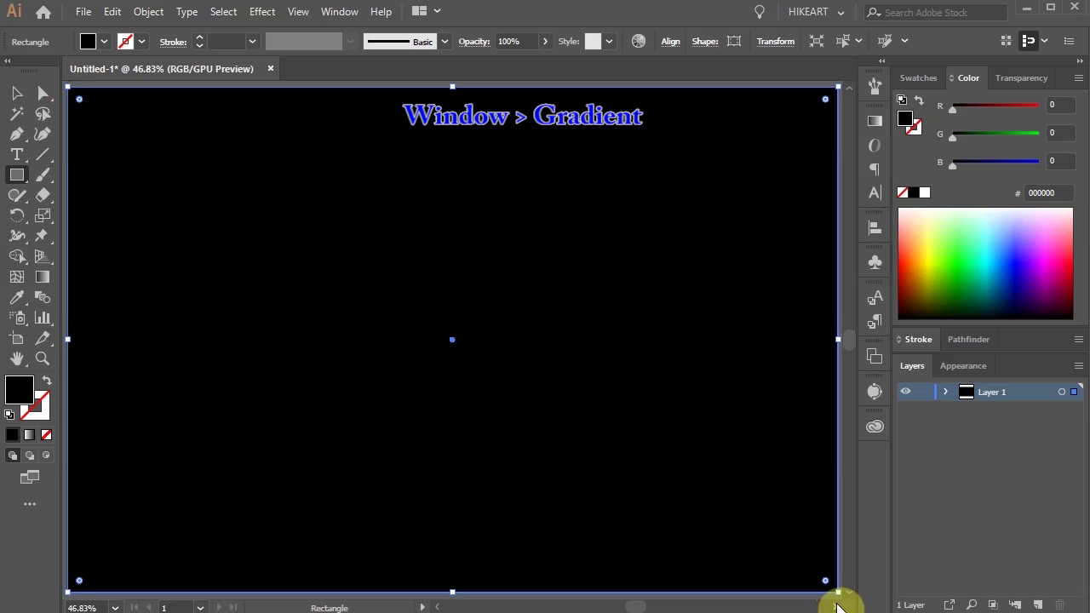
Step: Apply a freeform gradient fill to the full-artboard rectangle
key("g")
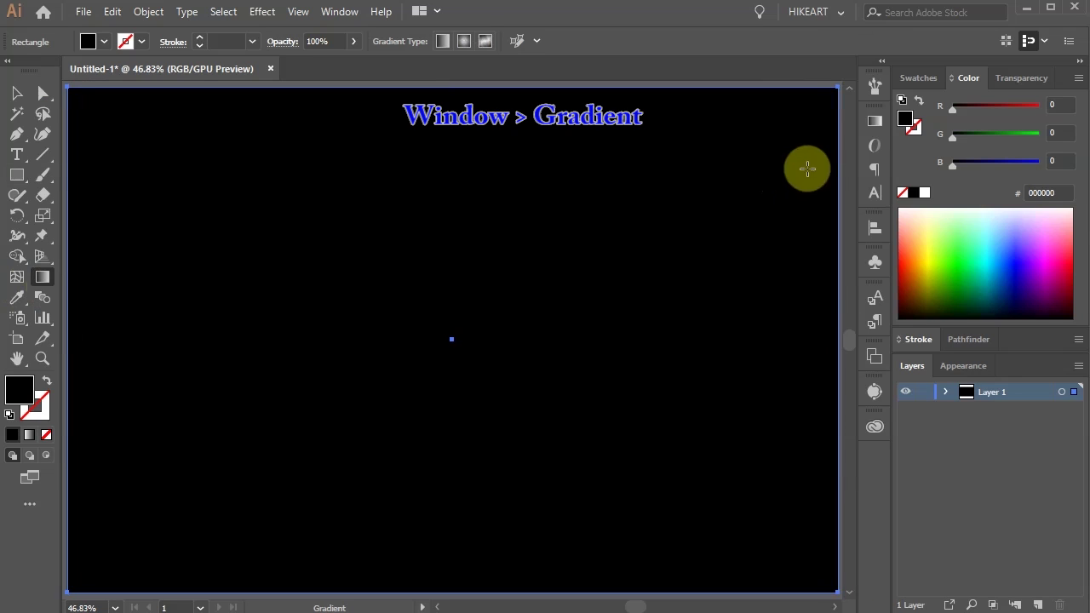
left_click(877, 125)
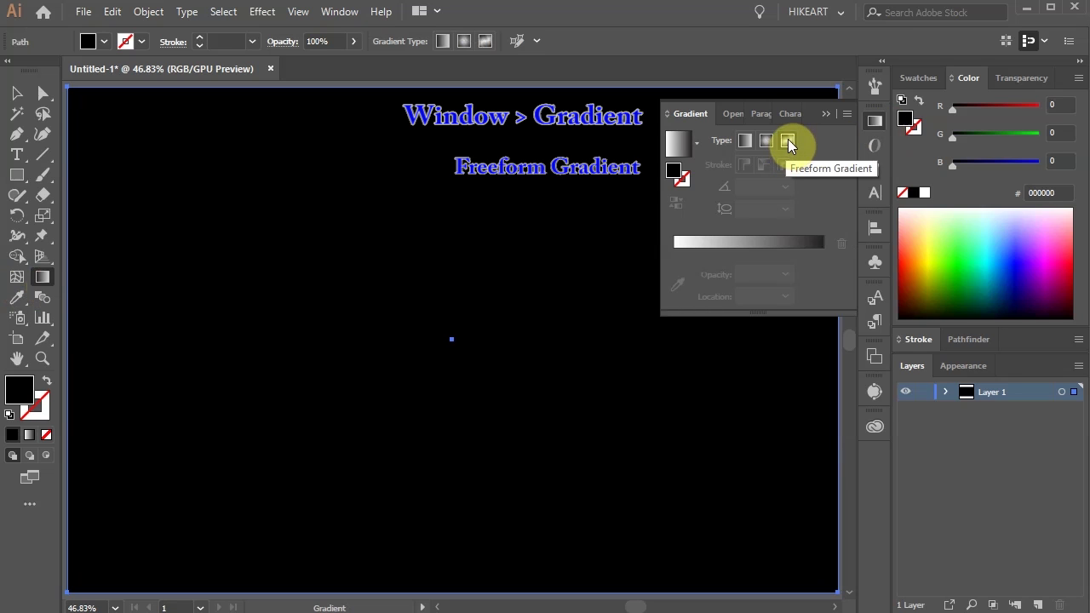
left_click(788, 141)
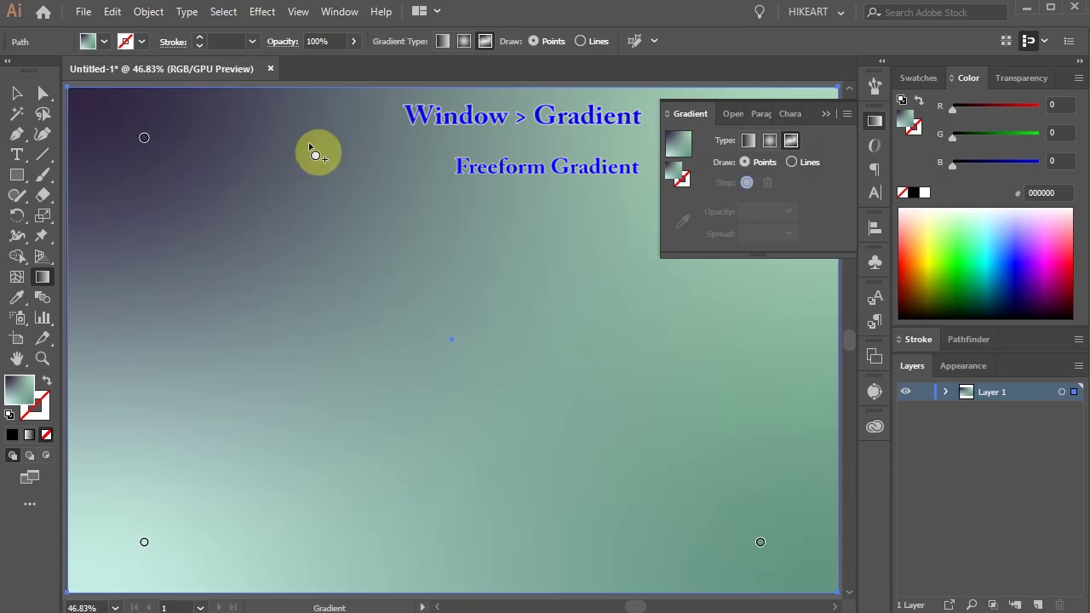
Step: Recolour all four corner stops of the freeform gradient with the black swatch
left_click(143, 142)
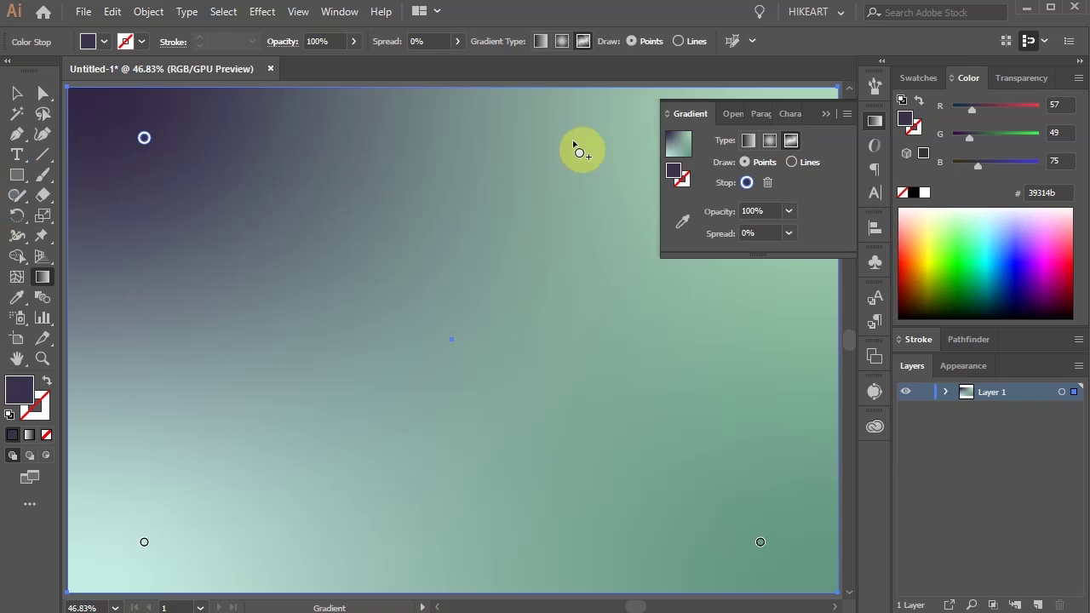
left_click(924, 80)
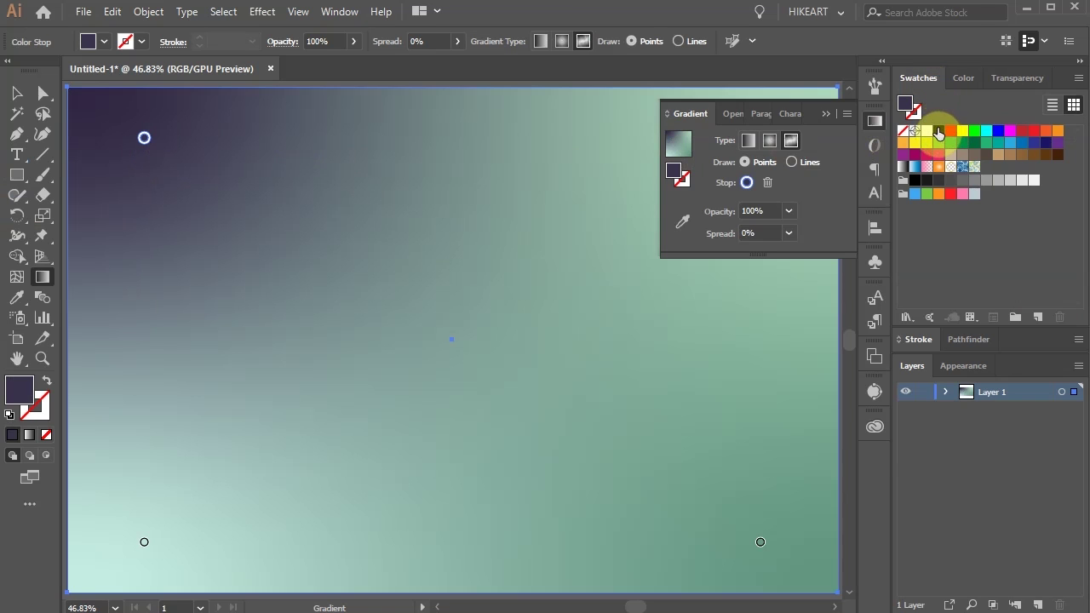
left_click(937, 130)
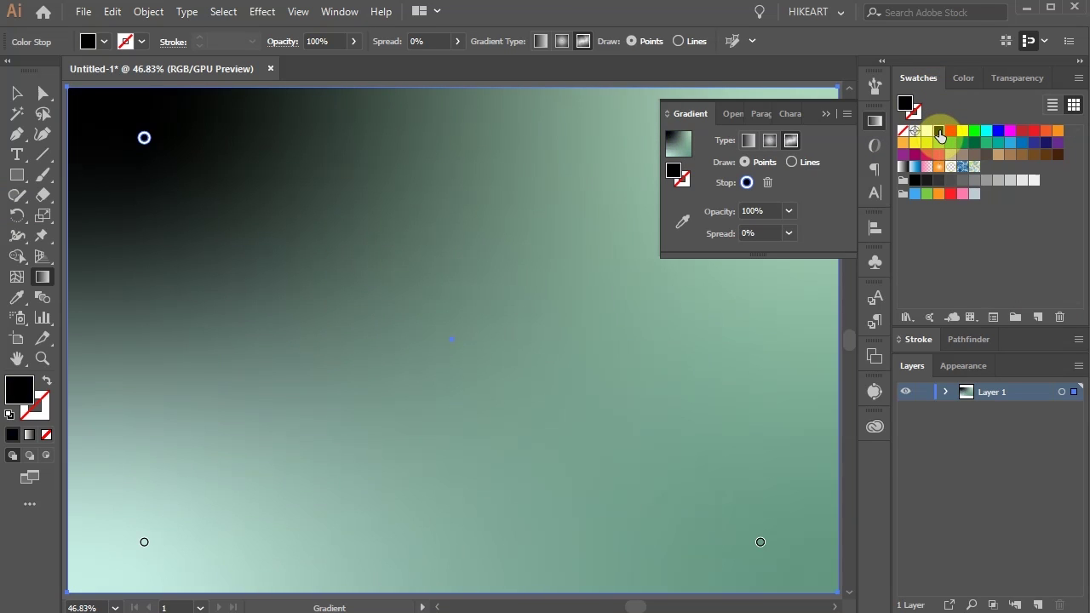
left_click(760, 541)
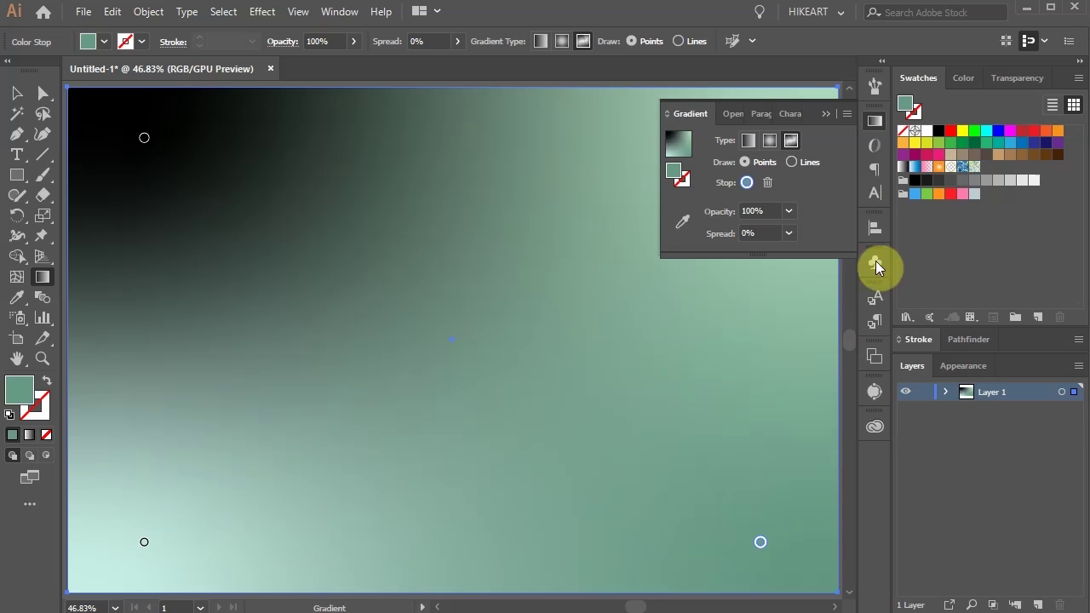
left_click(938, 132)
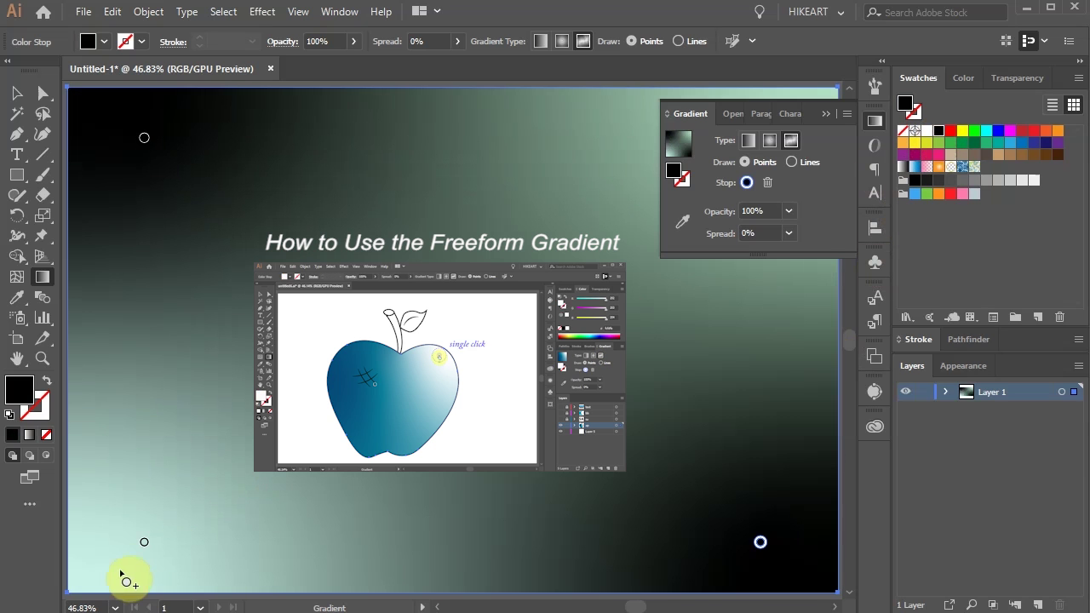
left_click(144, 542)
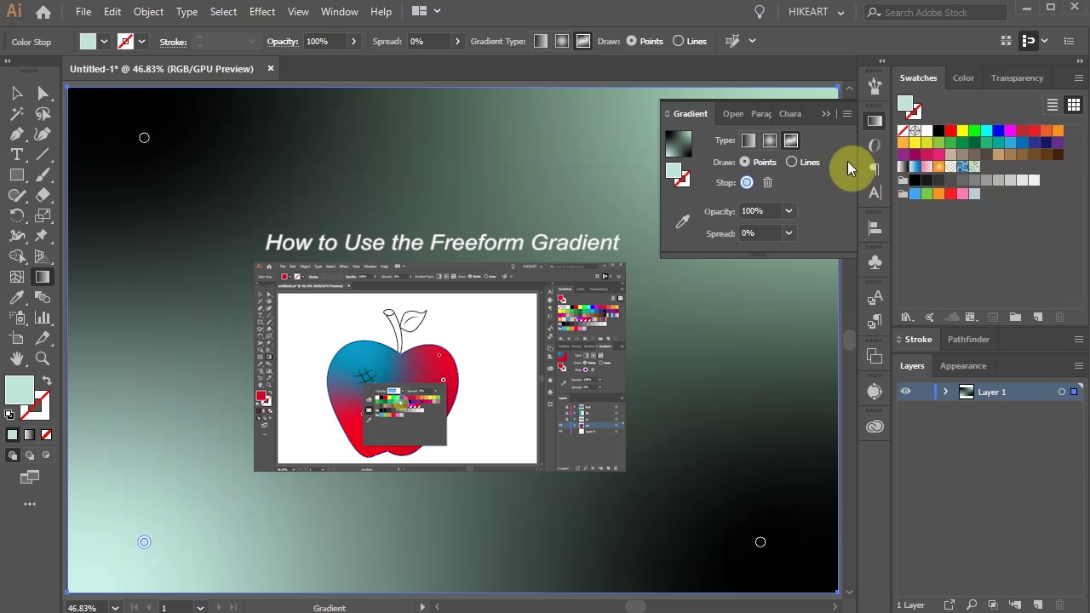
left_click(937, 132)
left_click(826, 115)
left_click(760, 137)
left_click(937, 131)
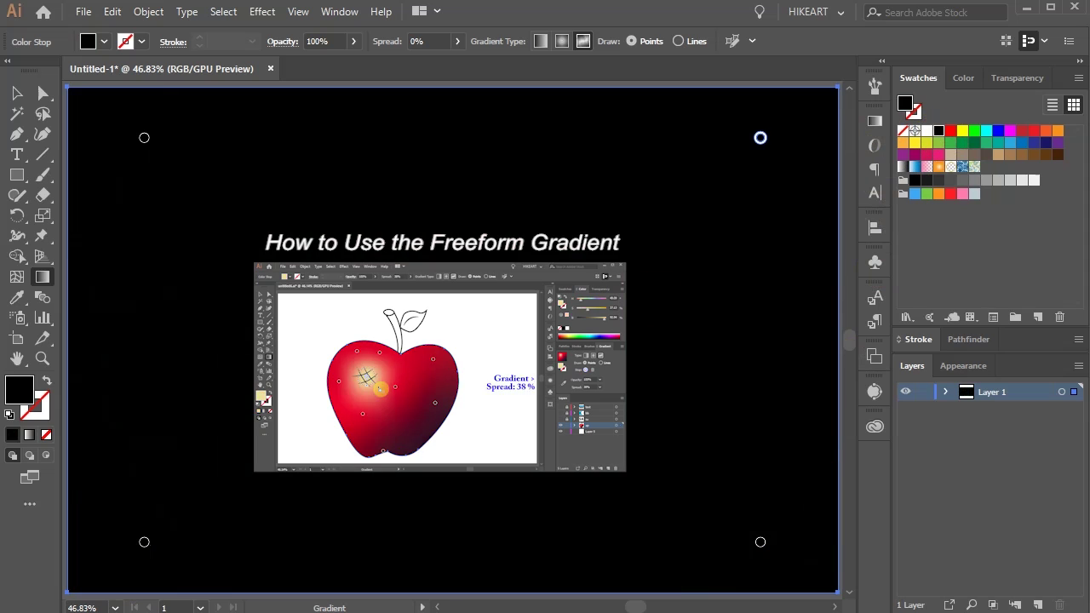
Step: Add four inner colour stops in a loose square around the centre and set the lower-left one to dark blue 000060
left_click(282, 256)
left_click(586, 256)
left_click(594, 436)
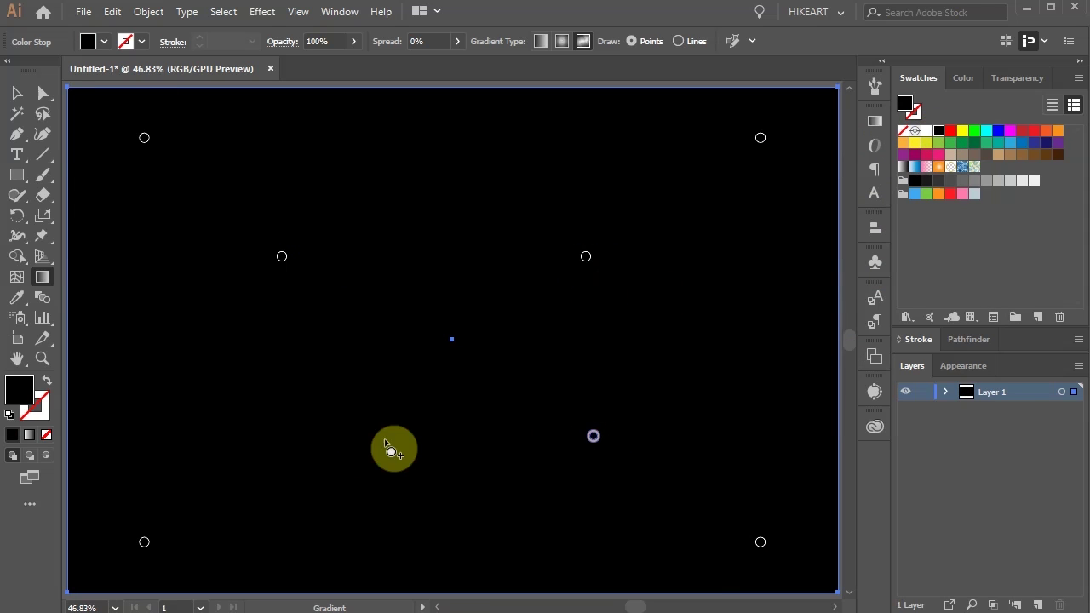
double_click(316, 442)
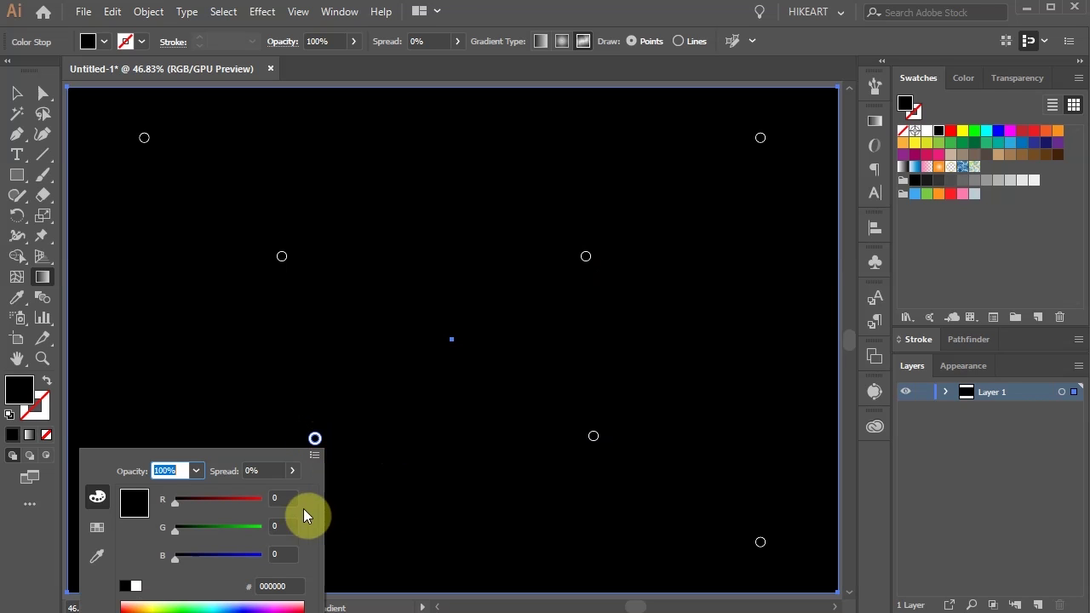
left_click(207, 556)
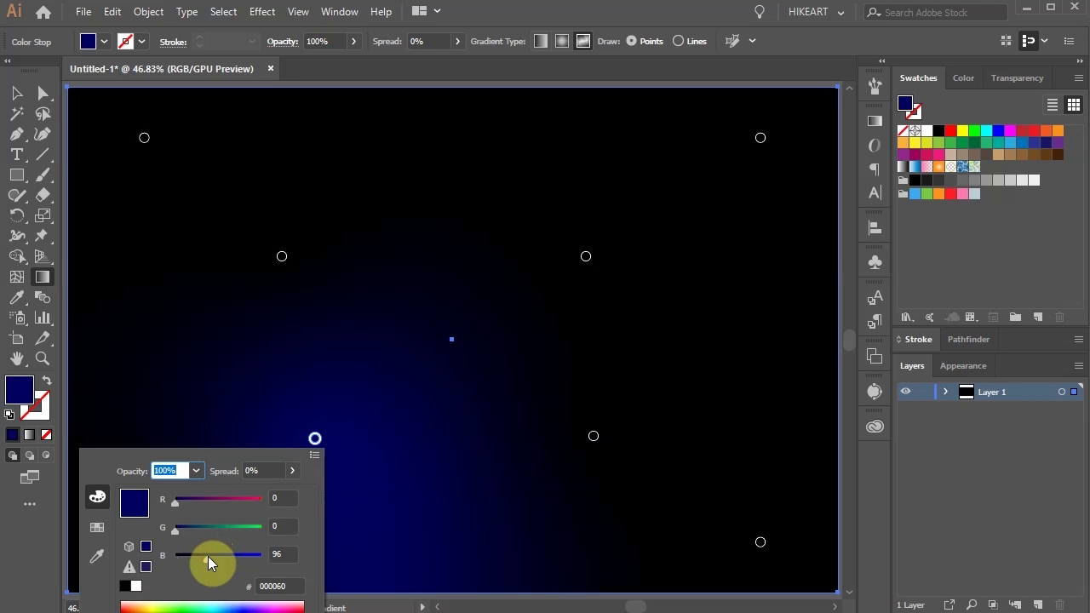
Step: Colour the lower-right inner stop purple 7f0094 and the upper-right inner stop brown 7f4300
double_click(594, 437)
left_click(549, 604)
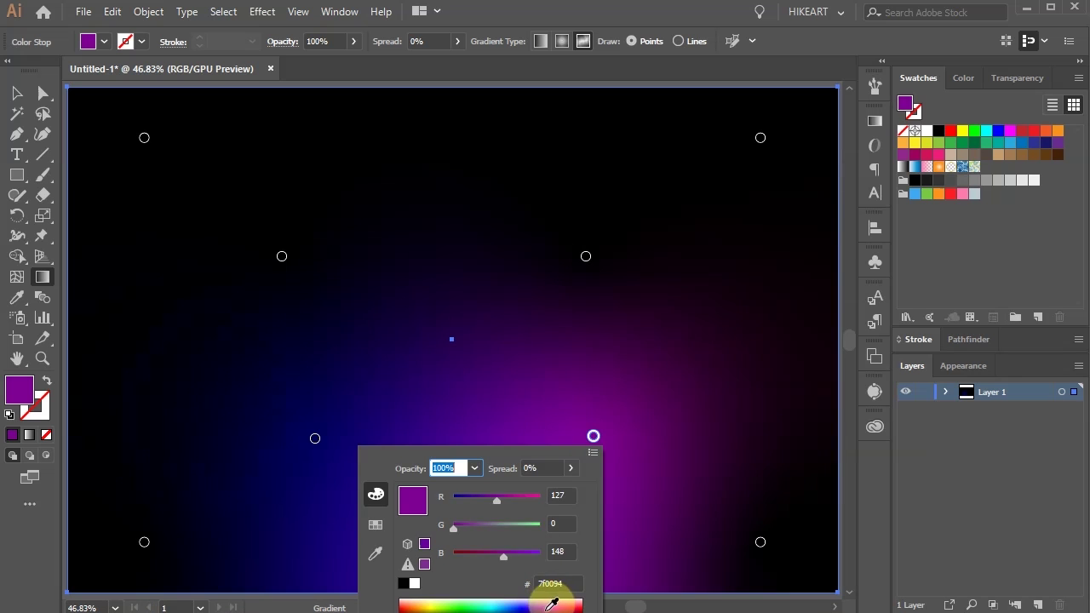
double_click(585, 256)
left_click(407, 432)
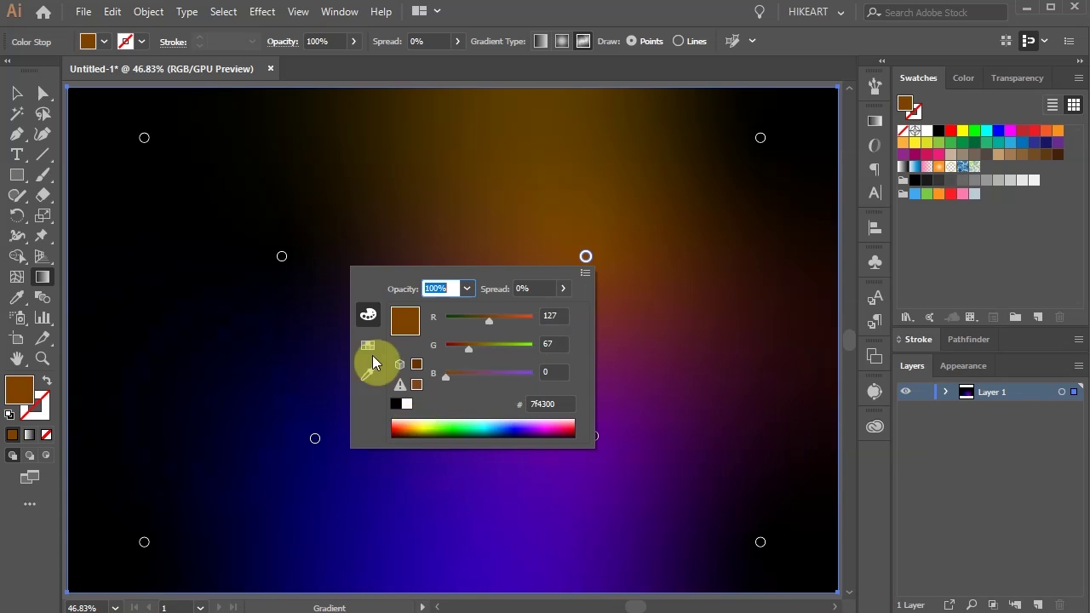
Step: Set the upper-left inner stop to violet-blue with R 56, G 35, B 139
double_click(282, 256)
left_click(167, 433)
left_click(165, 374)
left_click(166, 319)
left_click(153, 347)
left_click(188, 374)
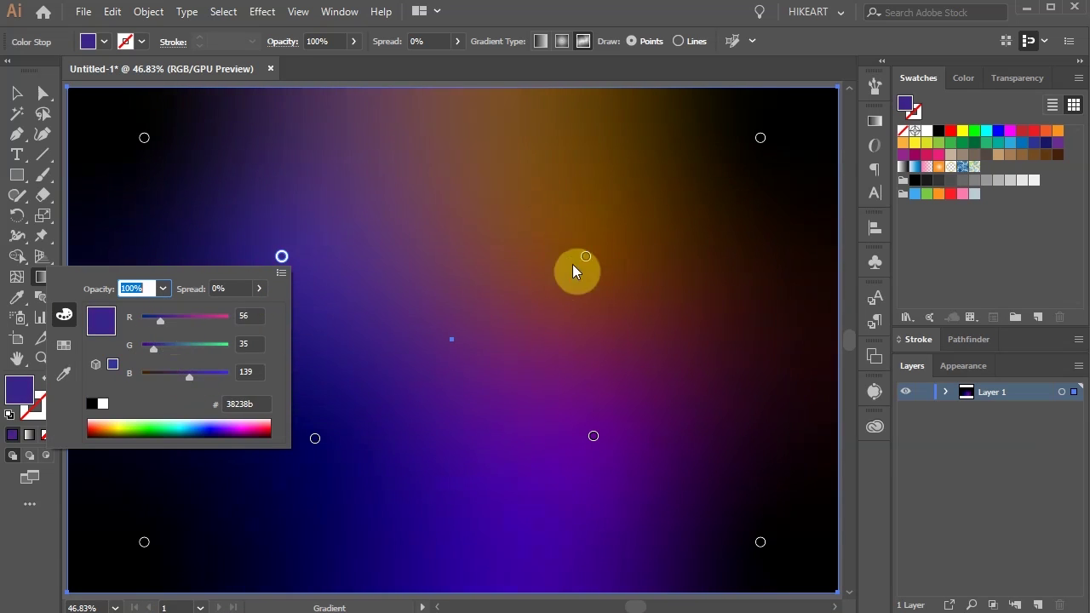
Step: Nudge the two right-hand inner stops slightly and add stops at the lower and upper middle of the gradient
left_click_drag(586, 256, 596, 256)
left_click_drag(593, 436, 590, 442)
left_click(480, 542)
left_click(431, 131)
Step: Lock and hide Layer 1, and add a new layer above it
left_click(923, 392)
left_click(1038, 604)
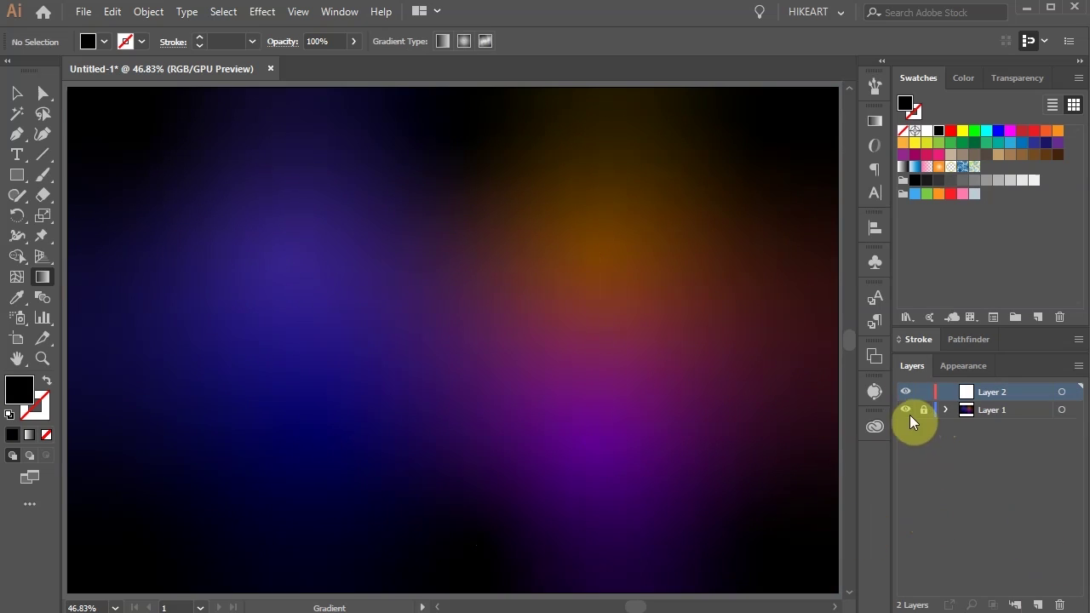
left_click(905, 410)
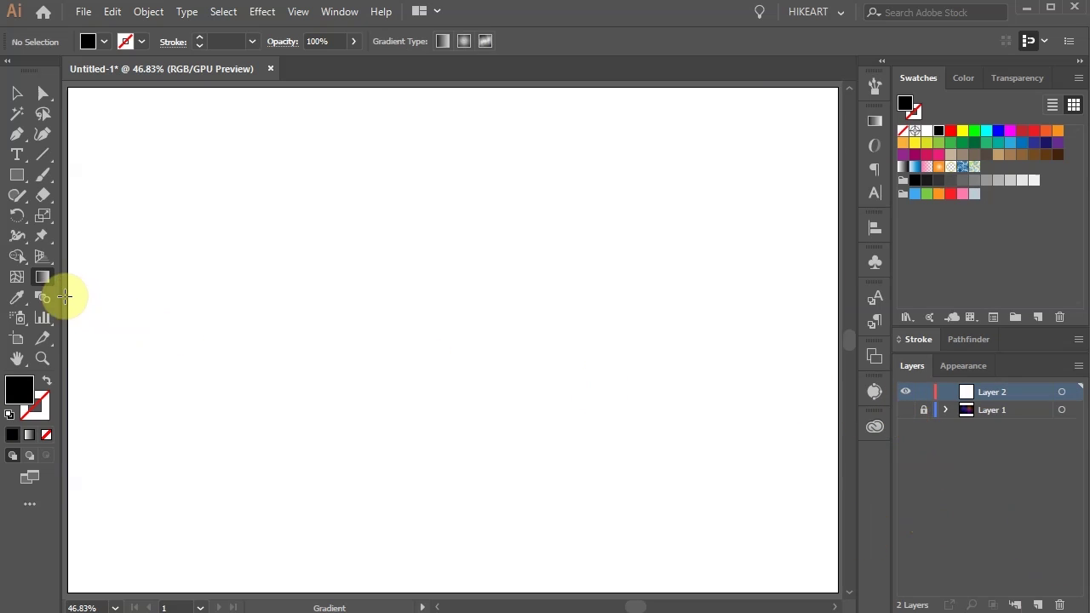
Step: Draw a black rectangle over the whole artboard on Layer 2 and convert it to a flat gradient mesh with 3 rows and 3 columns
left_click(16, 176)
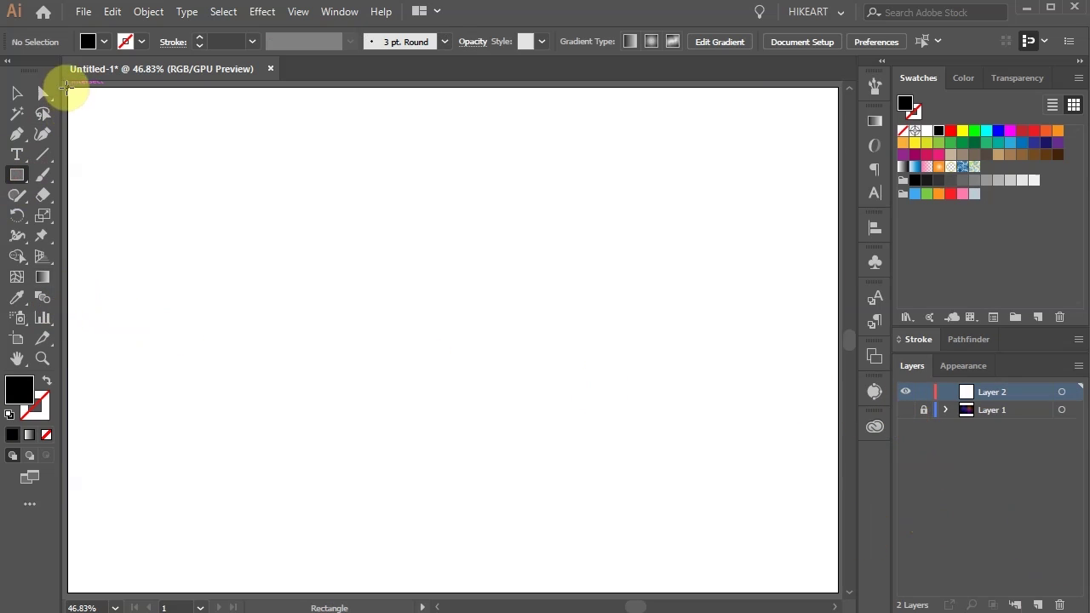
left_click_drag(68, 82, 837, 589)
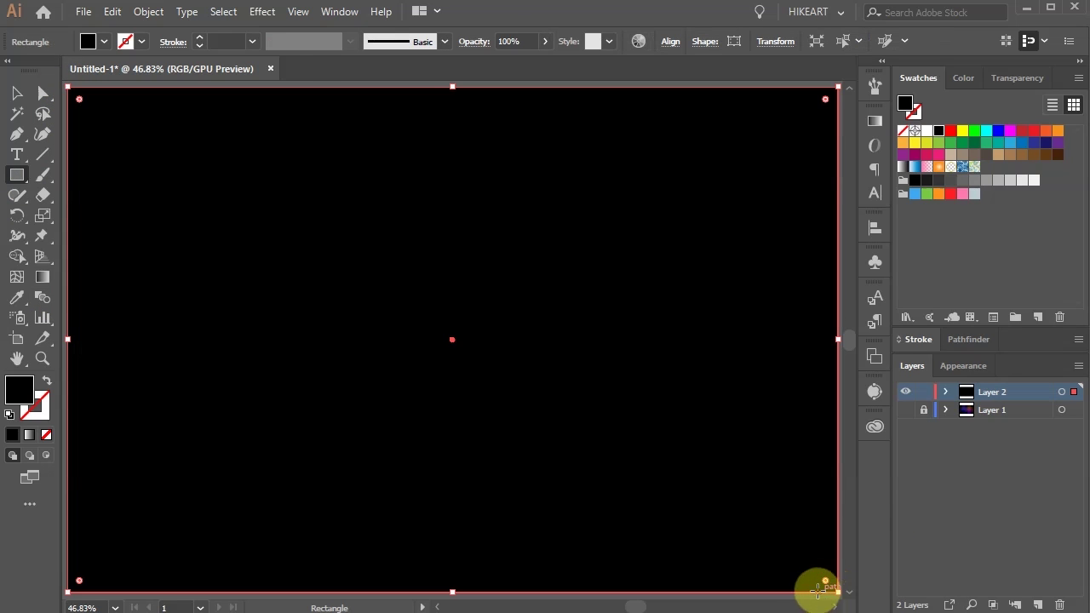
key("u")
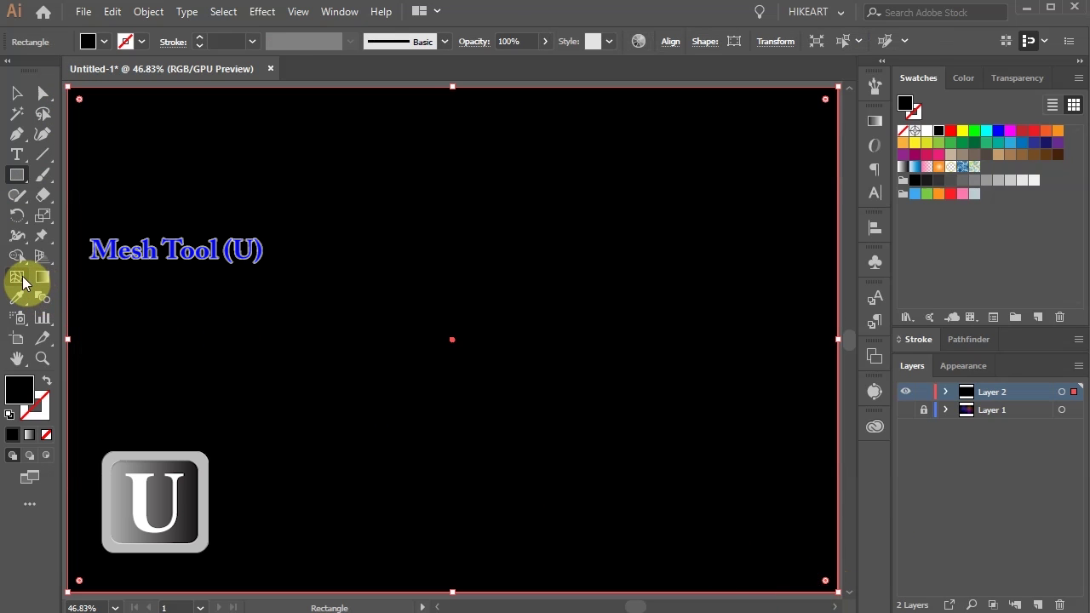
left_click(18, 278)
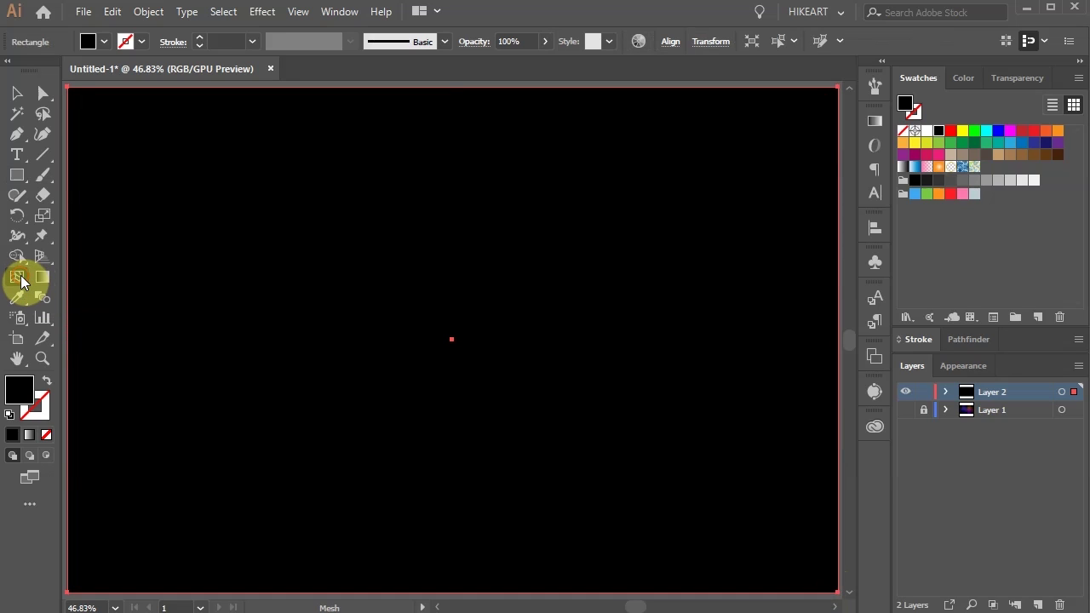
left_click(145, 12)
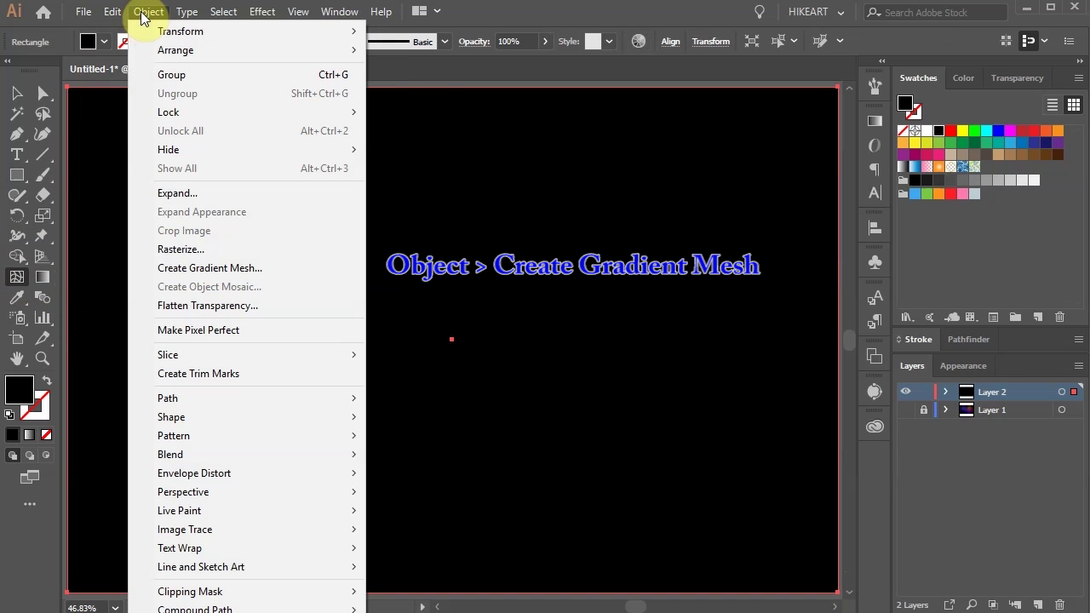
left_click(219, 271)
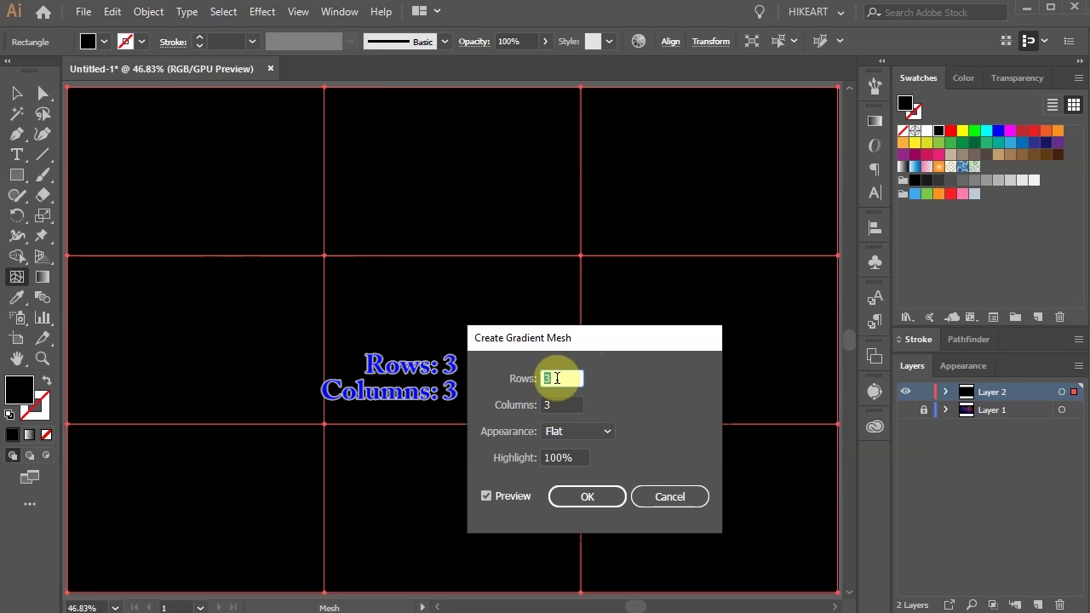
left_click(598, 497)
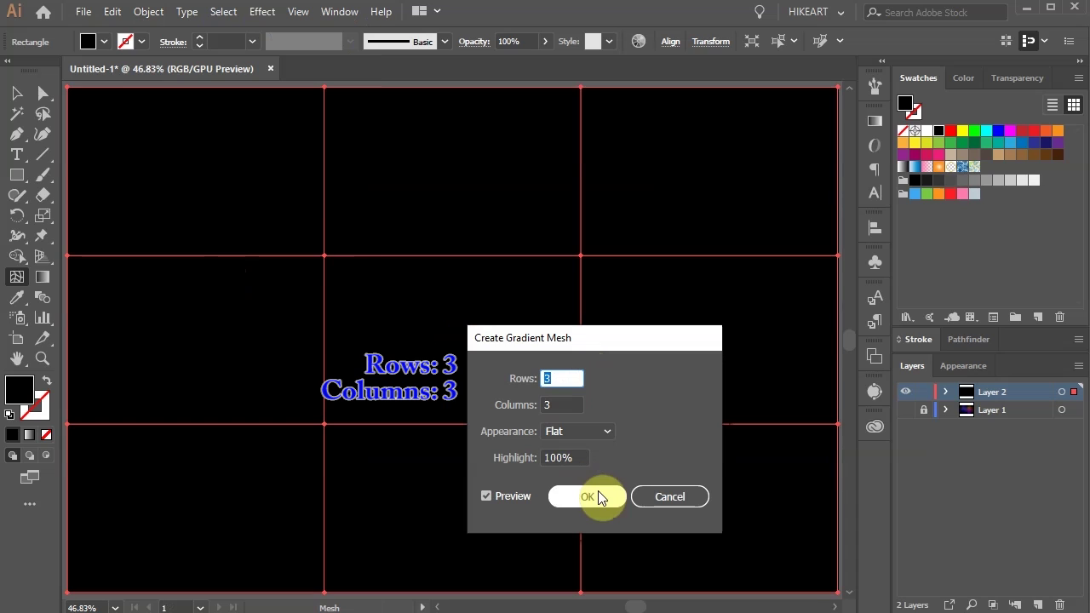
Step: Colour the upper-left inner mesh point with the purple swatch using direct selection
key("a")
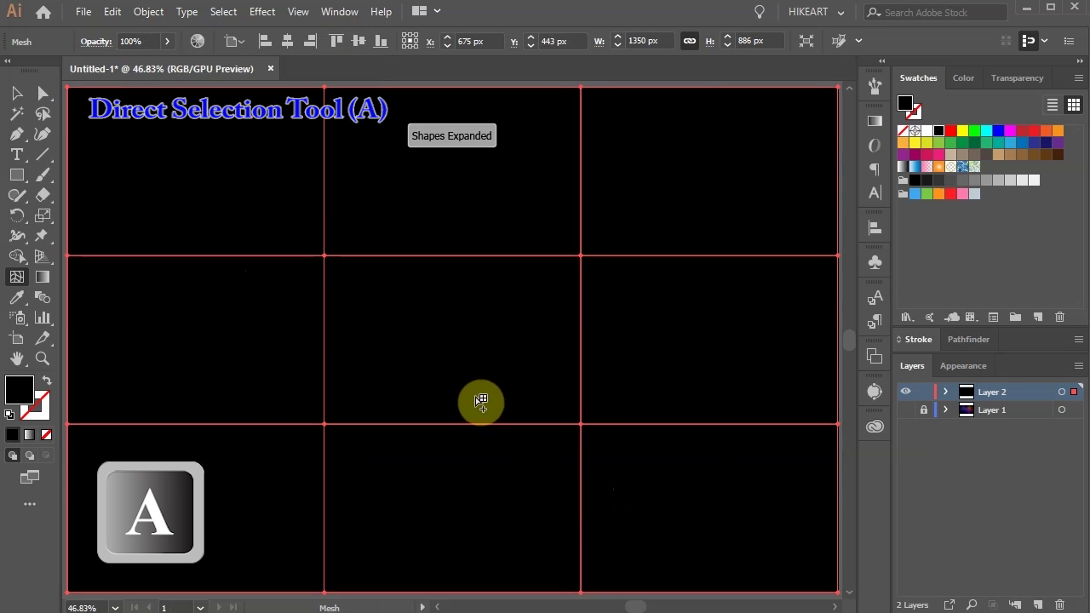
key("a")
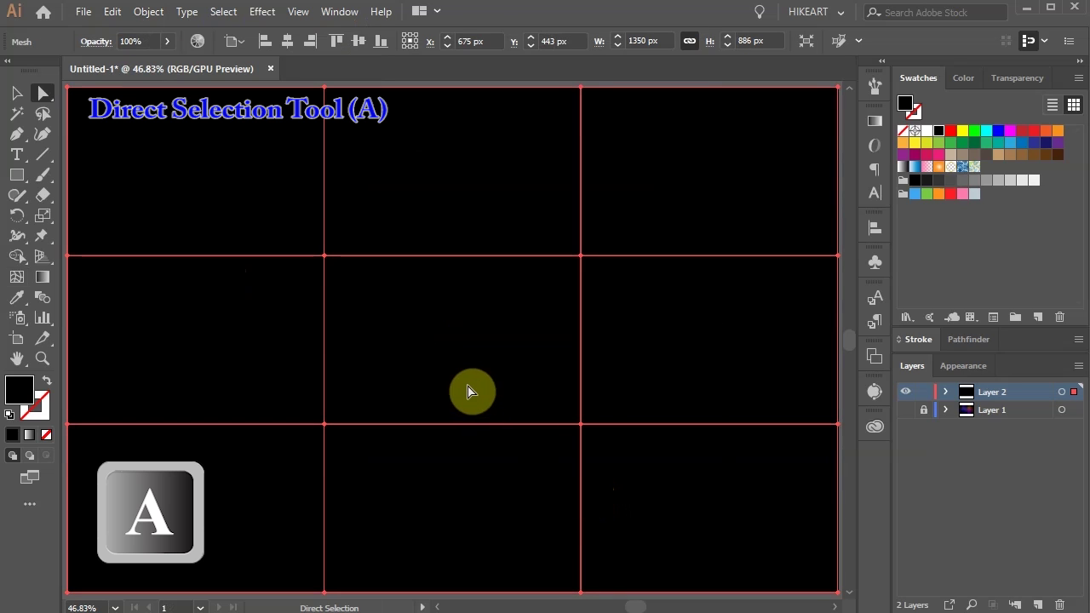
left_click(325, 258)
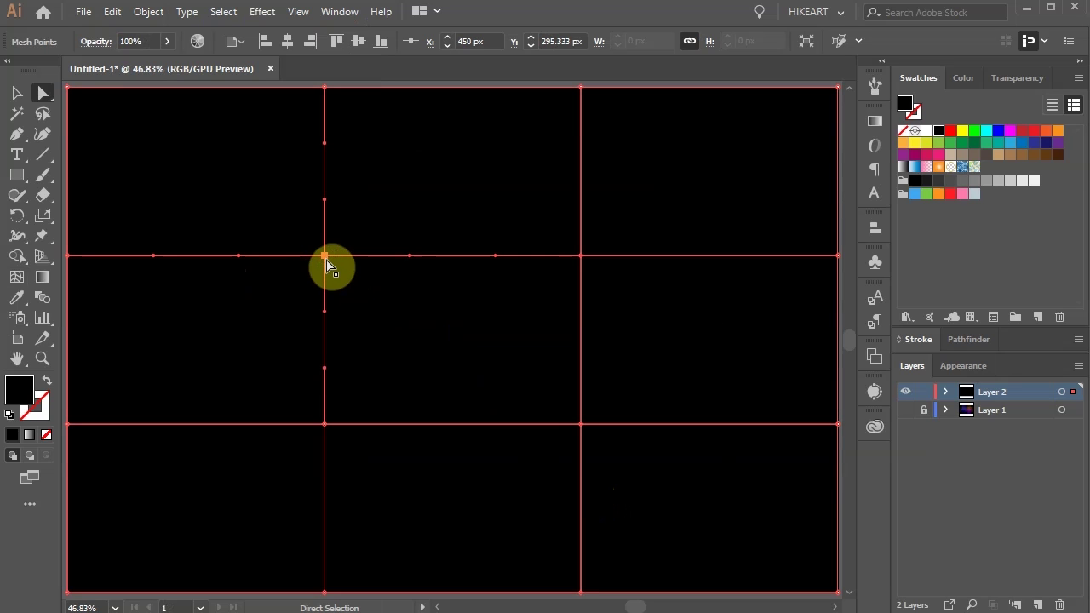
left_click(1058, 142)
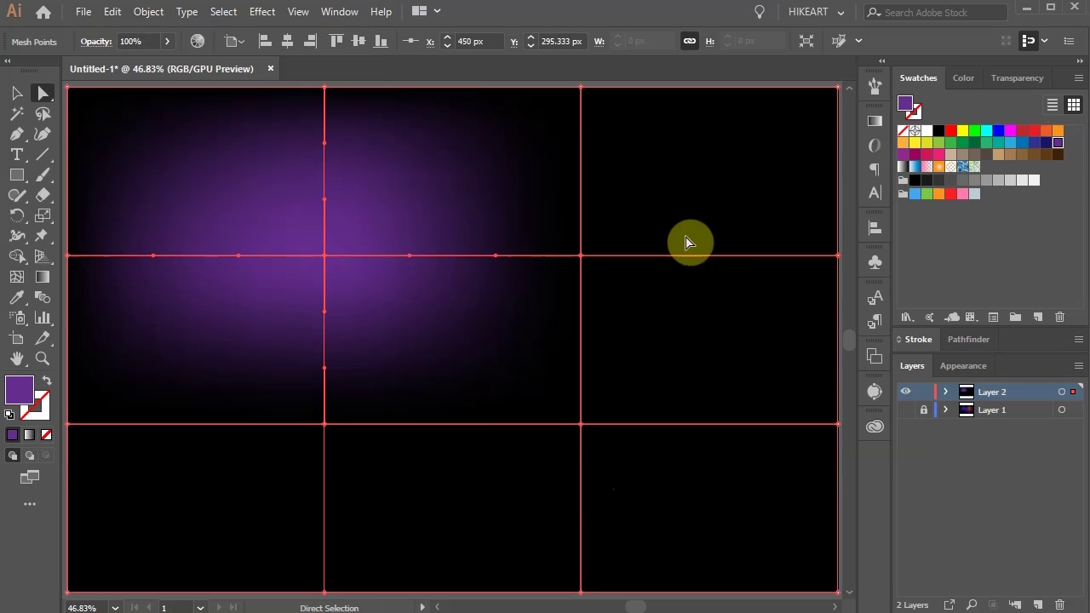
Step: Colour the upper-right inner mesh point orange and darken that colour to brown
left_click(580, 256)
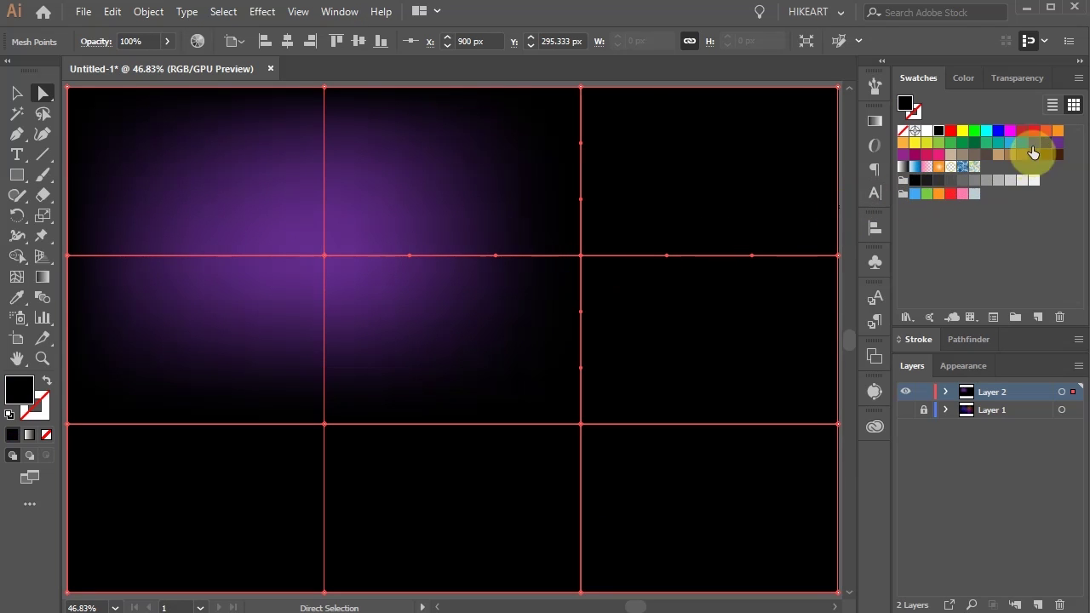
left_click(1057, 131)
double_click(906, 104)
left_click(753, 346)
left_click(954, 287)
Step: Colour the lower-left inner mesh point with the dark blue swatch and darken that colour in the swatch options
left_click(324, 424)
left_click(1033, 142)
double_click(1033, 142)
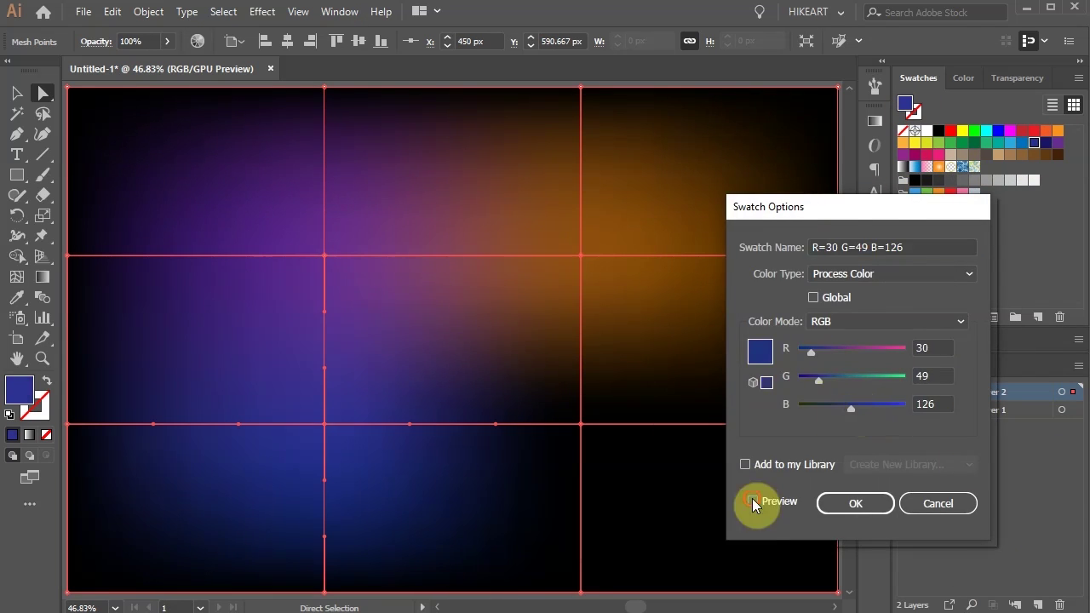
left_click(753, 501)
left_click(856, 503)
Step: Colour the lower-right inner mesh point with the magenta swatch and darken that colour
left_click(581, 424)
double_click(927, 155)
left_click_drag(886, 352, 858, 355)
left_click(867, 503)
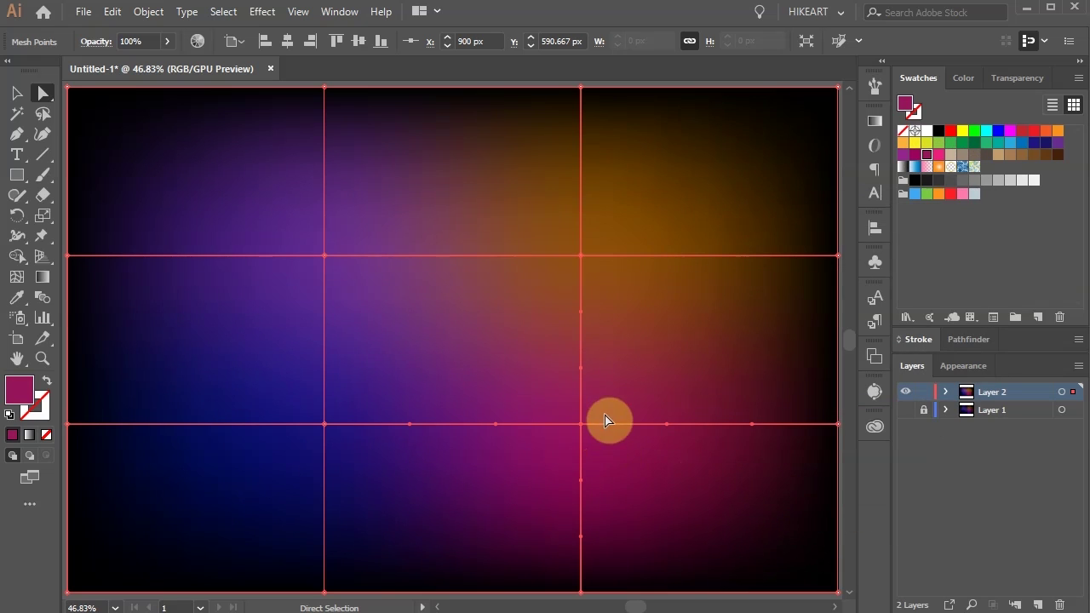
Step: Lock and hide Layer 2, show Layer 1 again, and add a new layer above them
left_click(923, 392)
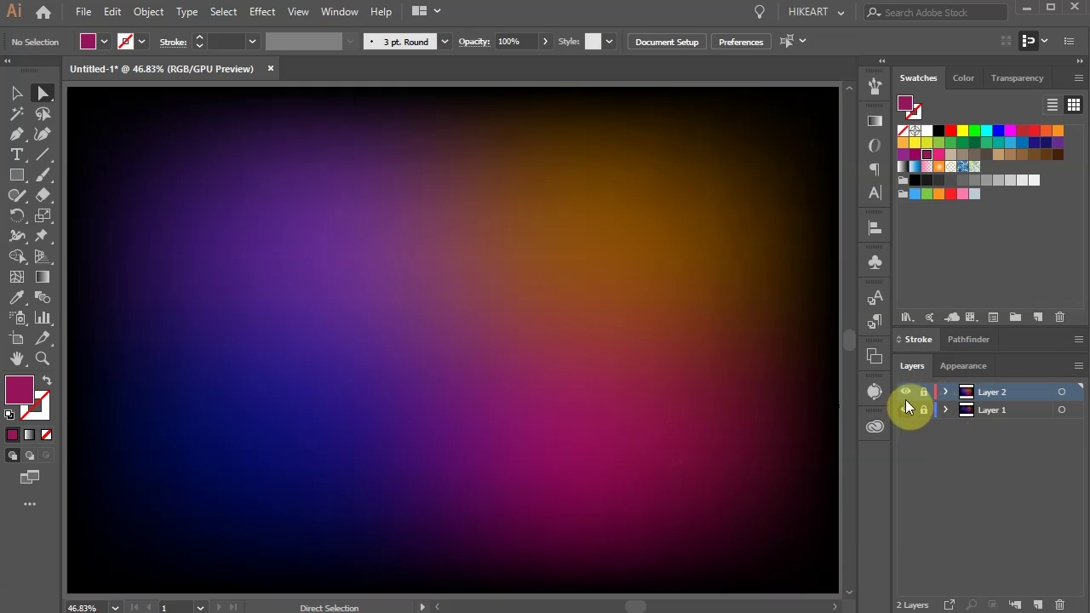
left_click(905, 393)
left_click(1038, 605)
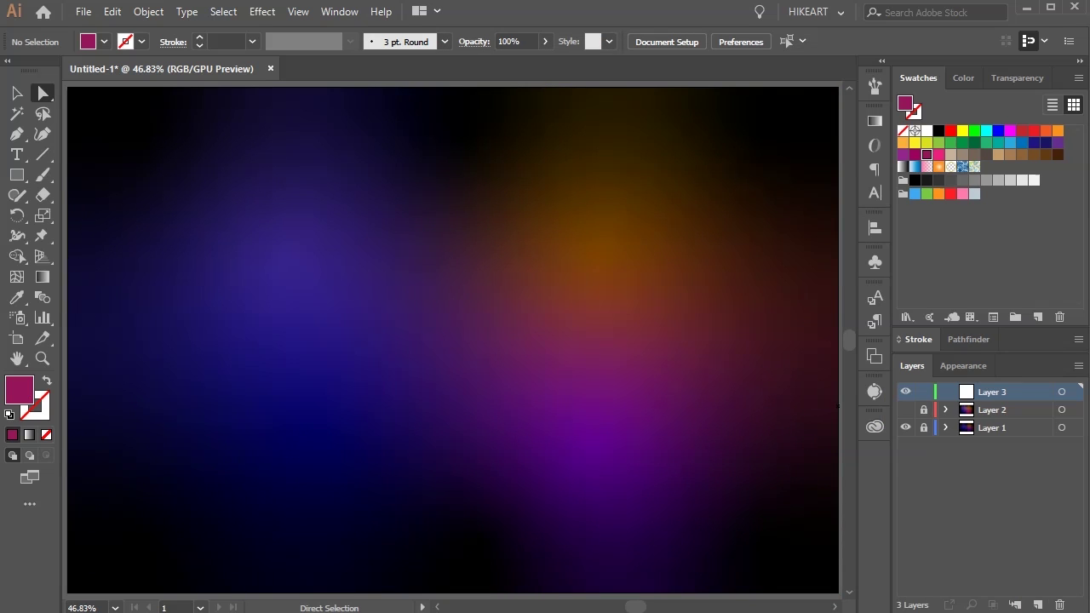
Step: Add the text NIGHT on Layer 3 and enlarge it across the artboard to about 373 pt
key("t")
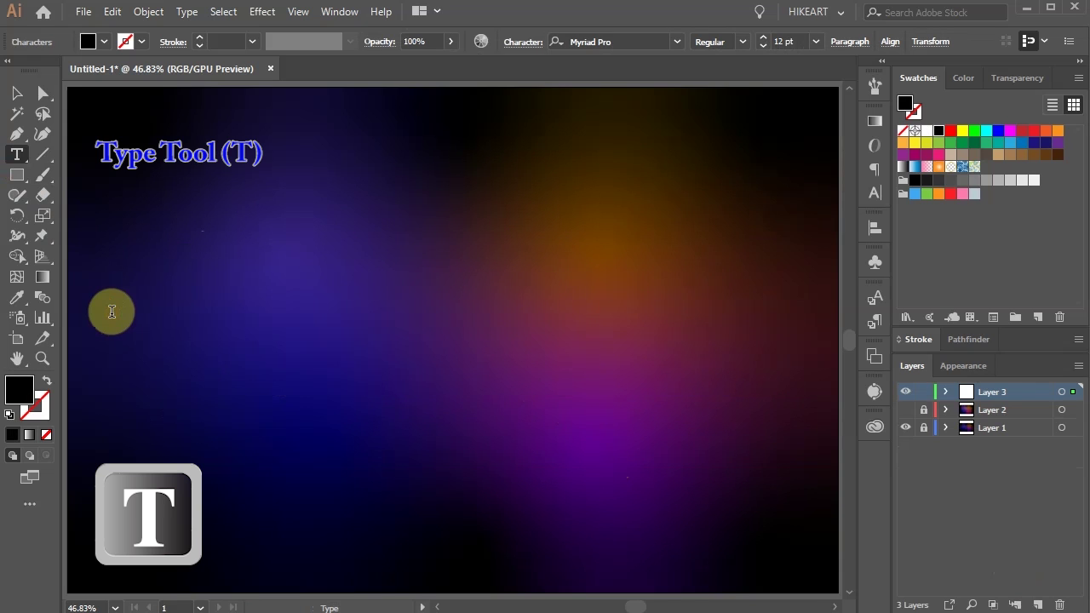
left_click(111, 311)
type("NIGHT")
left_click_drag(130, 318, 488, 472)
left_click_drag(298, 383, 712, 498)
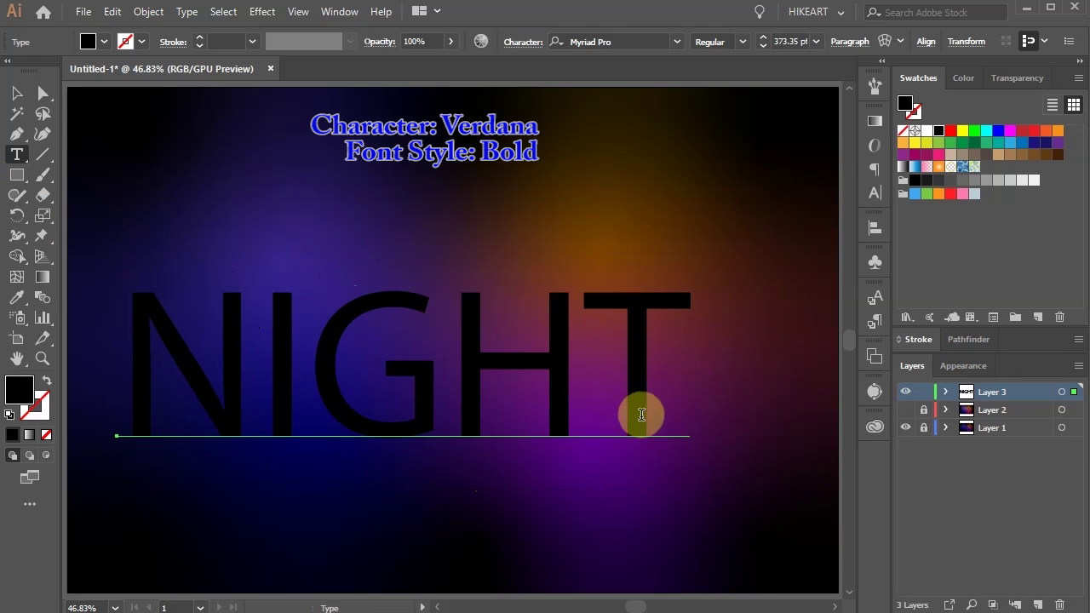
Step: Change the NIGHT text's font to Verdana with the Bold style
left_click(649, 42)
type("Ver")
key("Return")
left_click(743, 41)
left_click(730, 98)
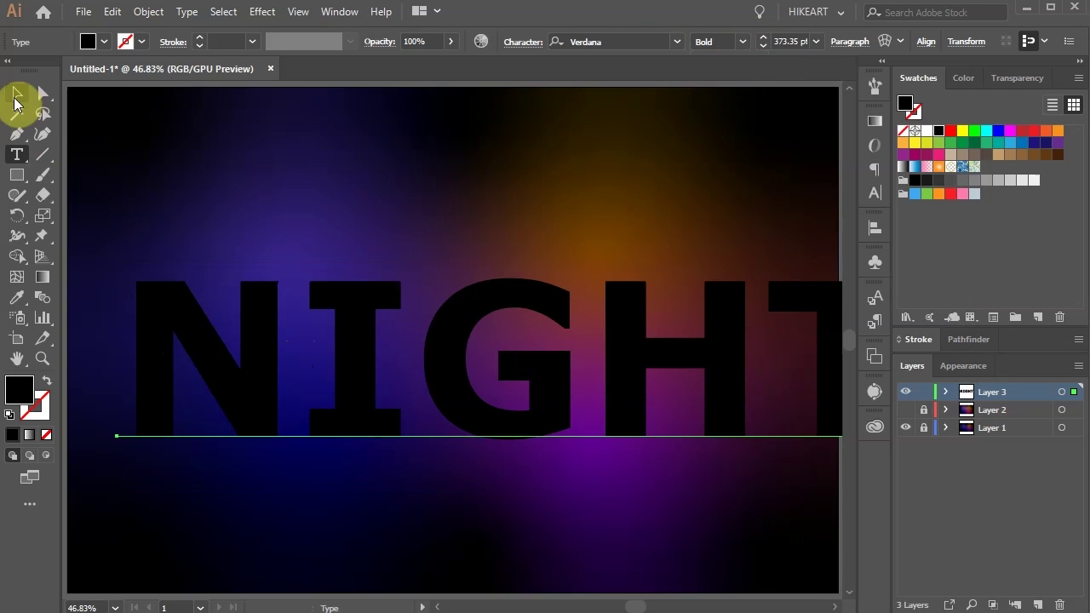
Step: Fill the NIGHT text with white, then scale it to about 335 pt and reposition it within the artboard
left_click(15, 97)
left_click(926, 132)
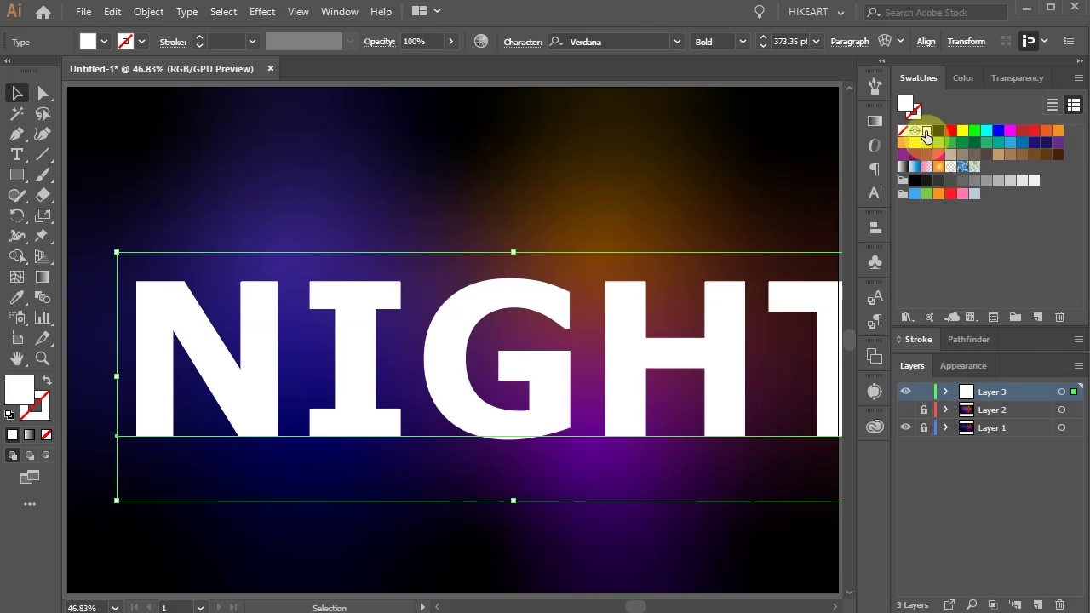
left_click_drag(117, 252, 195, 275)
left_click_drag(486, 377, 398, 328)
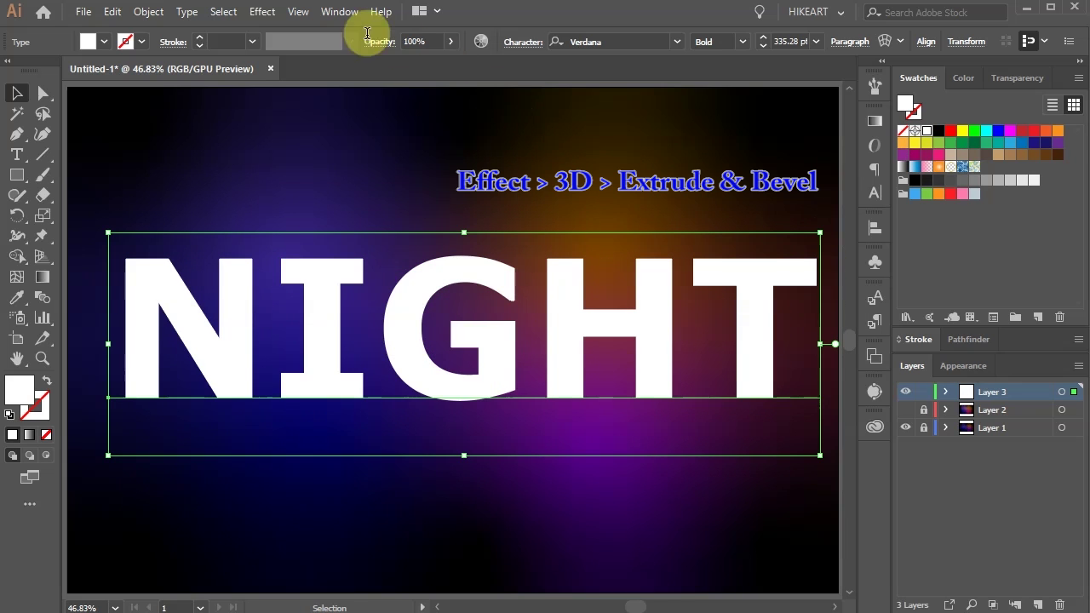
Step: Start a 3D Extrude & Bevel effect on the text with preview on, setting its X and Z rotations to 0°
left_click(265, 12)
mouse_move(323, 110)
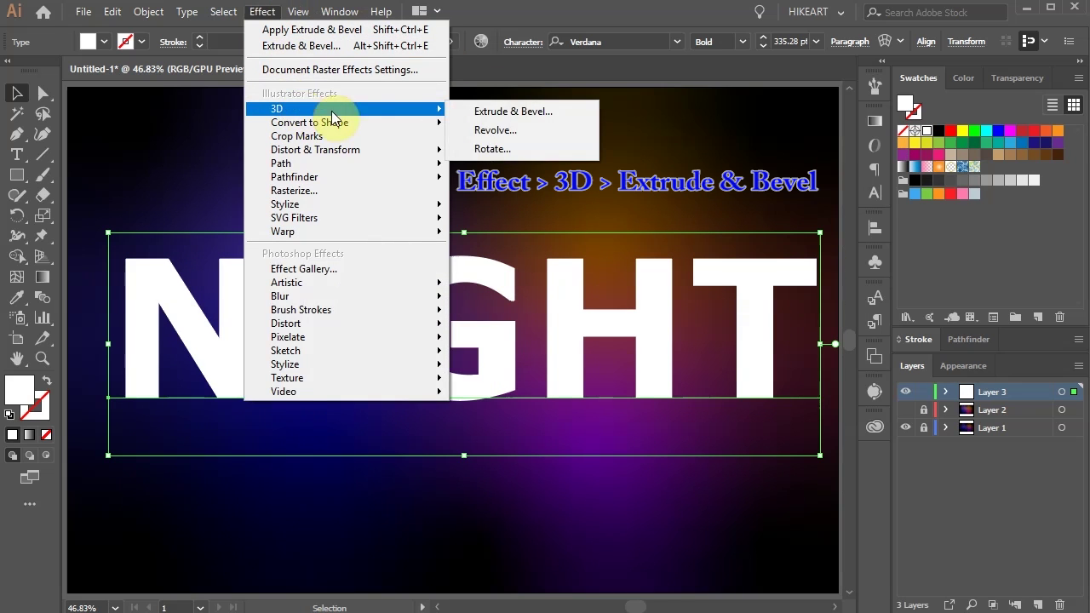
left_click(533, 109)
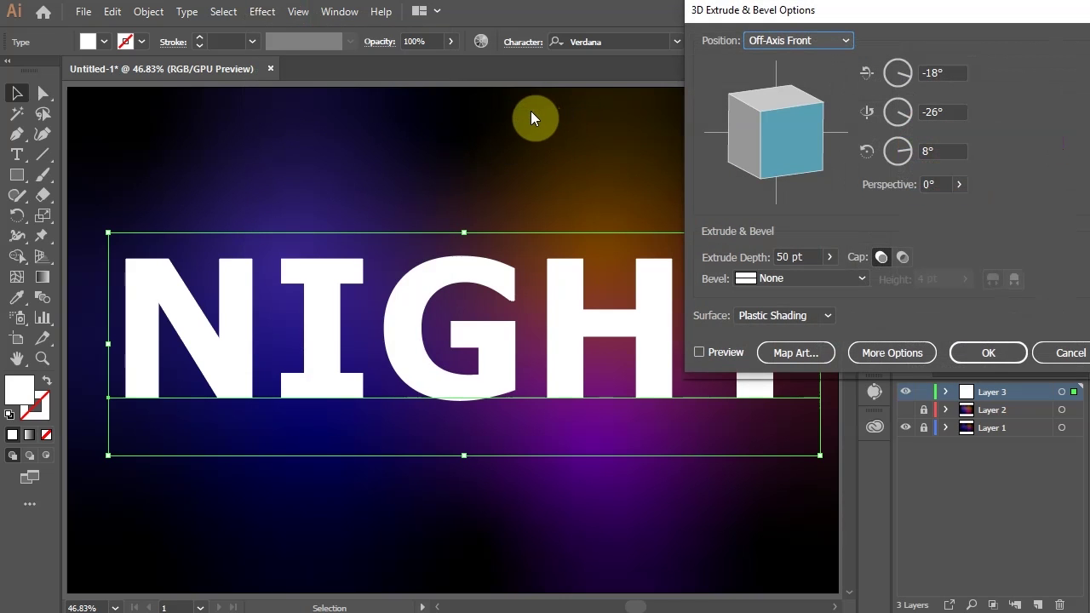
left_click(698, 352)
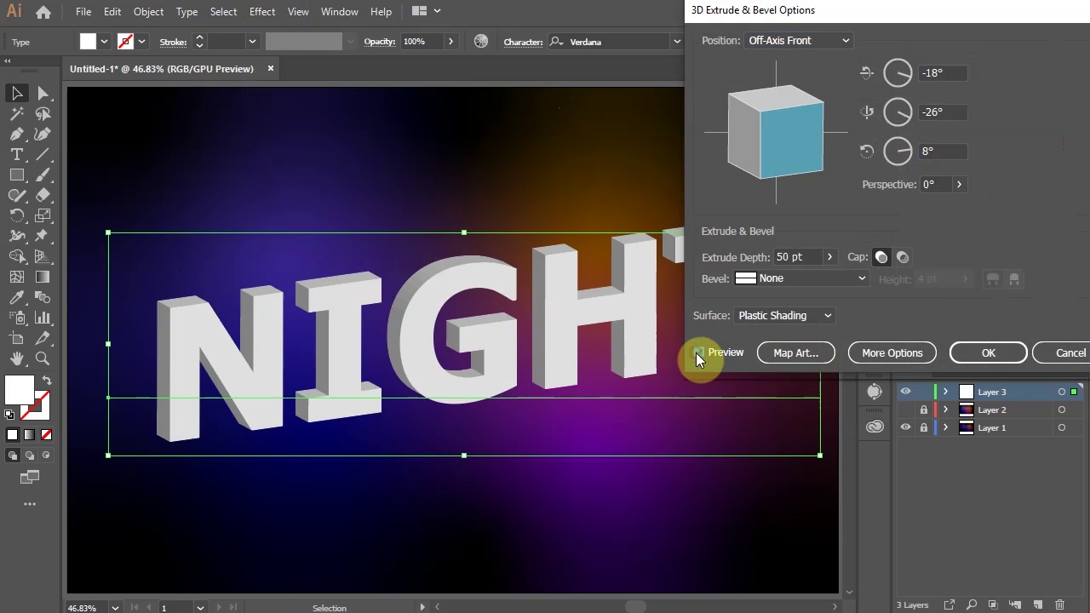
left_click(947, 75)
type("0")
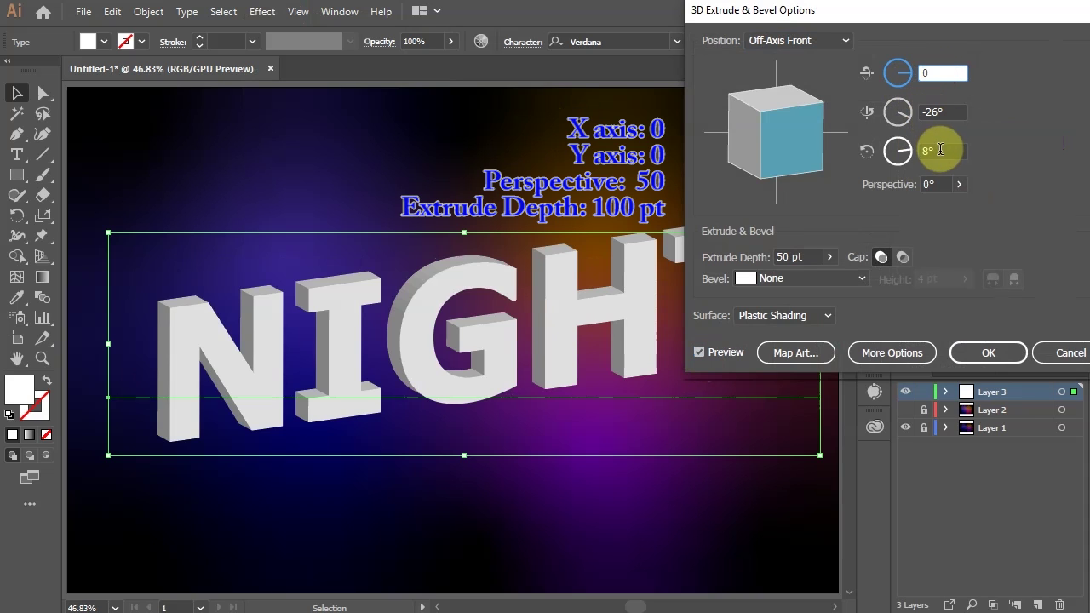
left_click(940, 150)
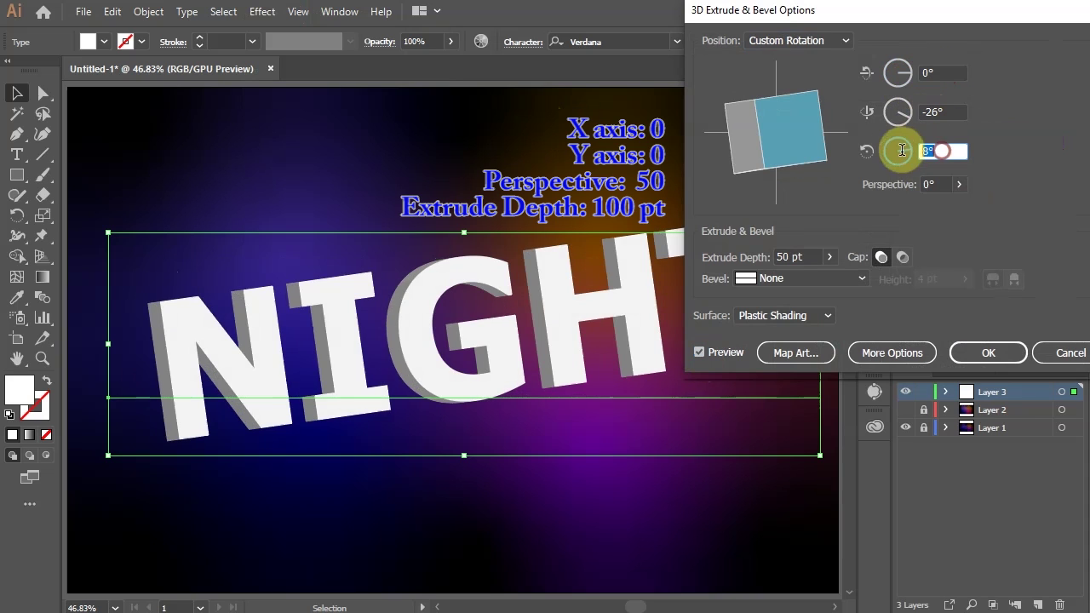
Step: Set the effect's perspective to 50° and its extrude depth to 100 pt, and apply it
left_click(931, 184)
type("50")
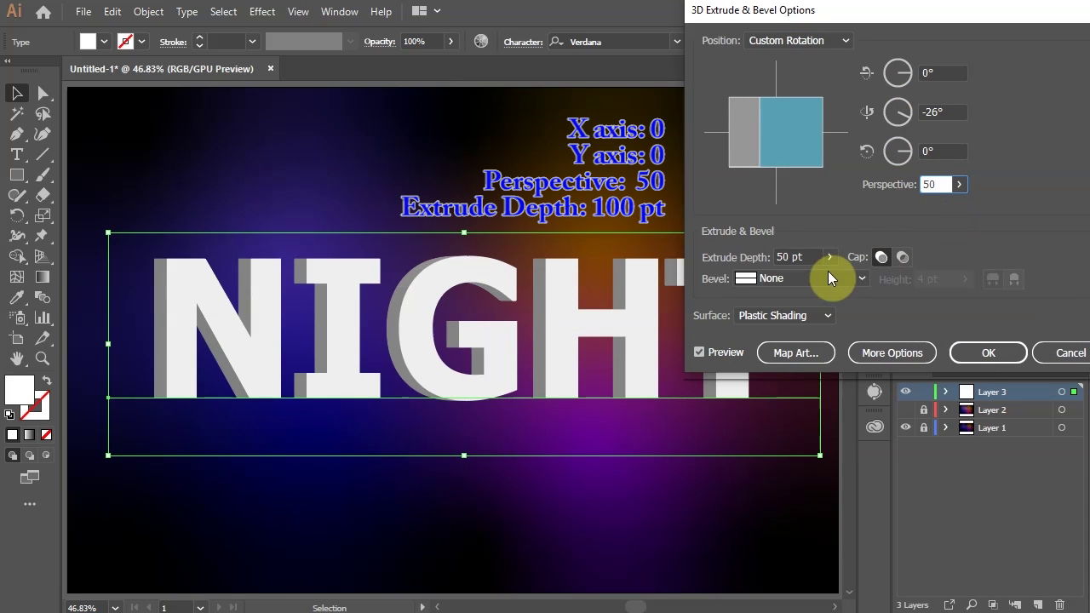
left_click(790, 256)
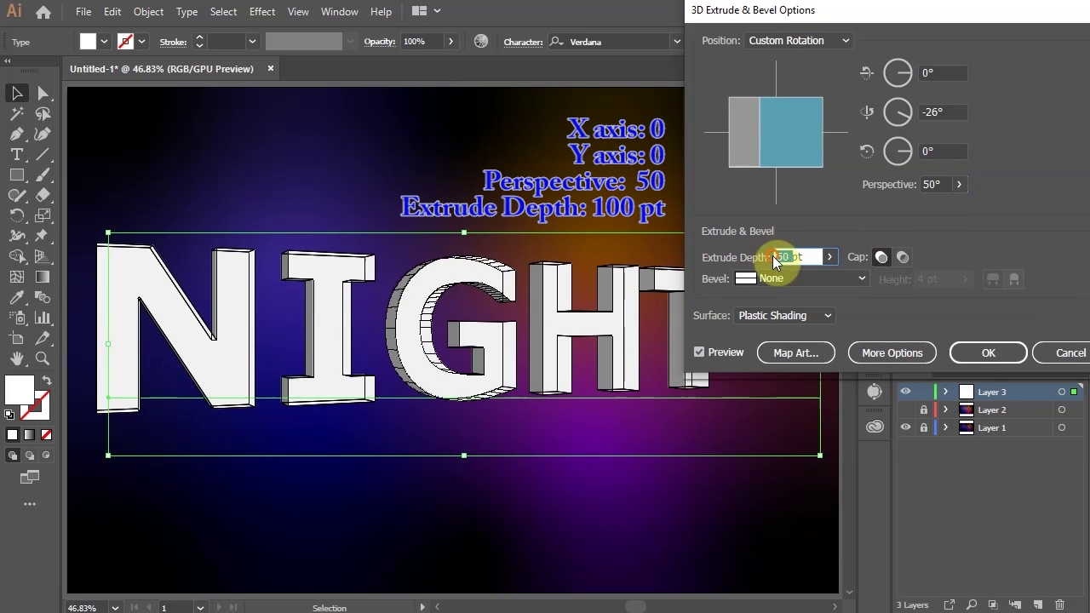
type("100")
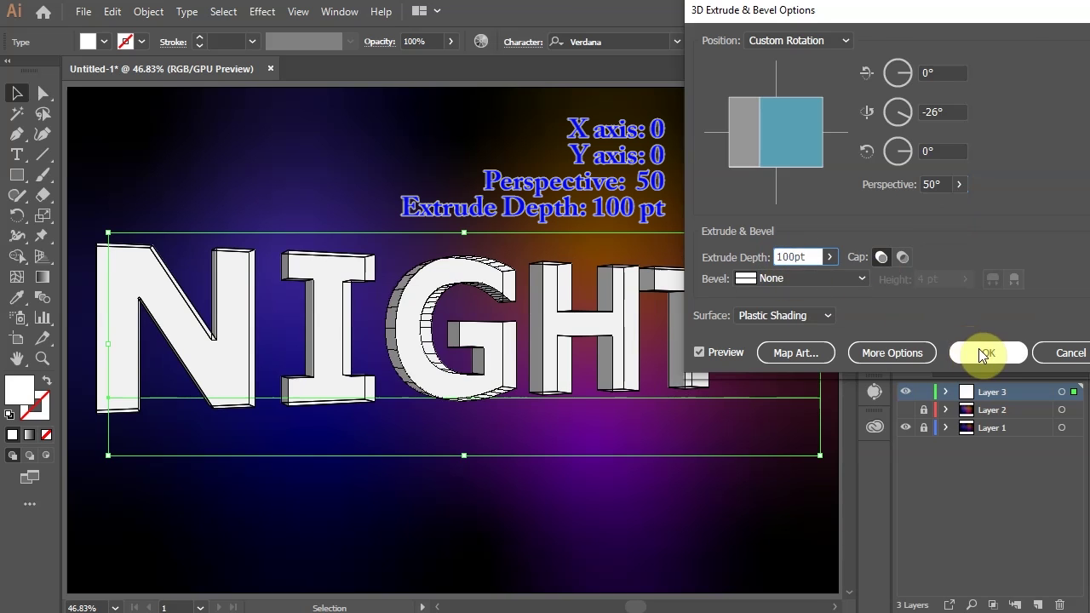
left_click(978, 352)
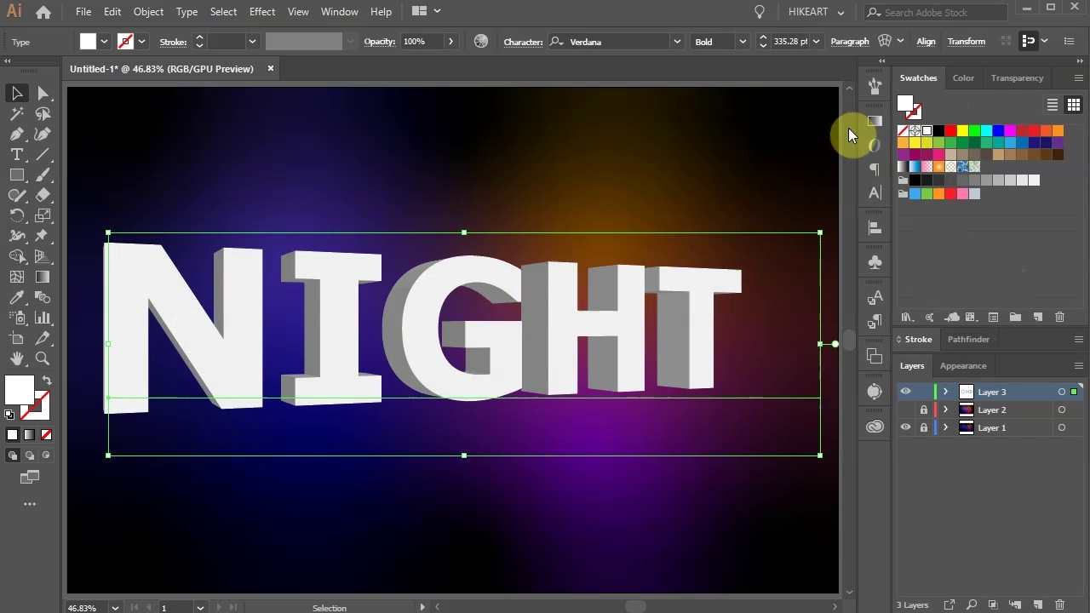
Step: Tighten the 3D text's tracking to about -39 and enlarge the text to about 379 pt
left_click(875, 194)
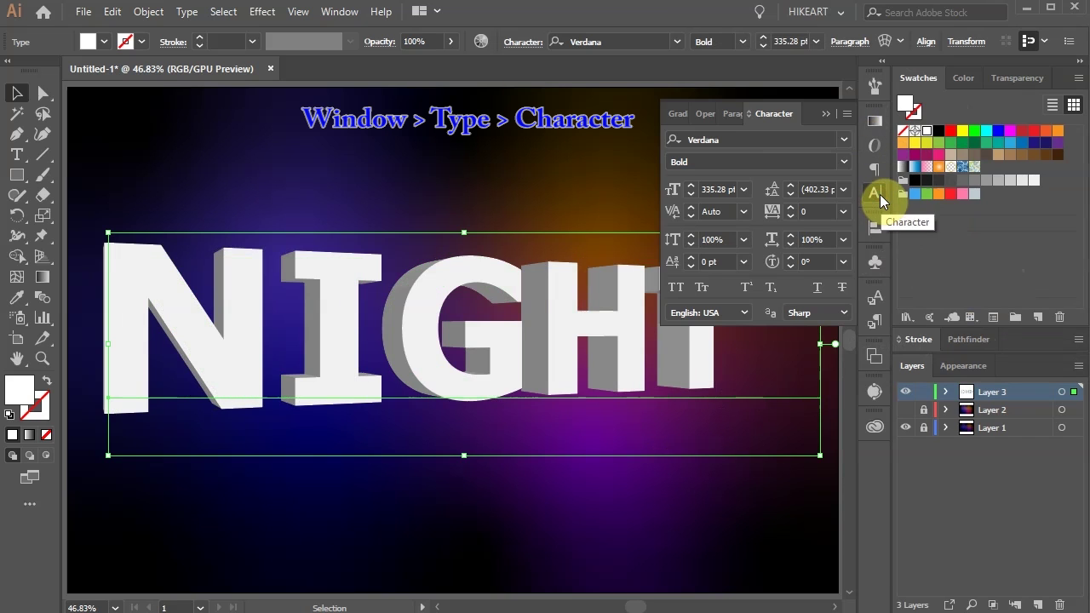
left_click(791, 217)
left_click(791, 217)
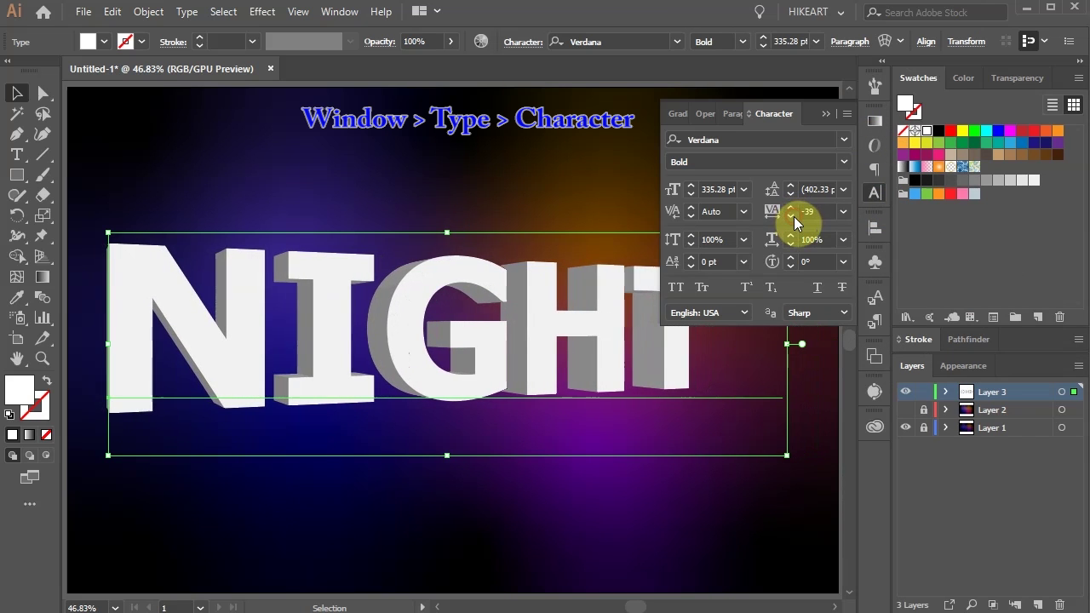
left_click(791, 216)
left_click(825, 114)
left_click_drag(787, 233, 873, 204)
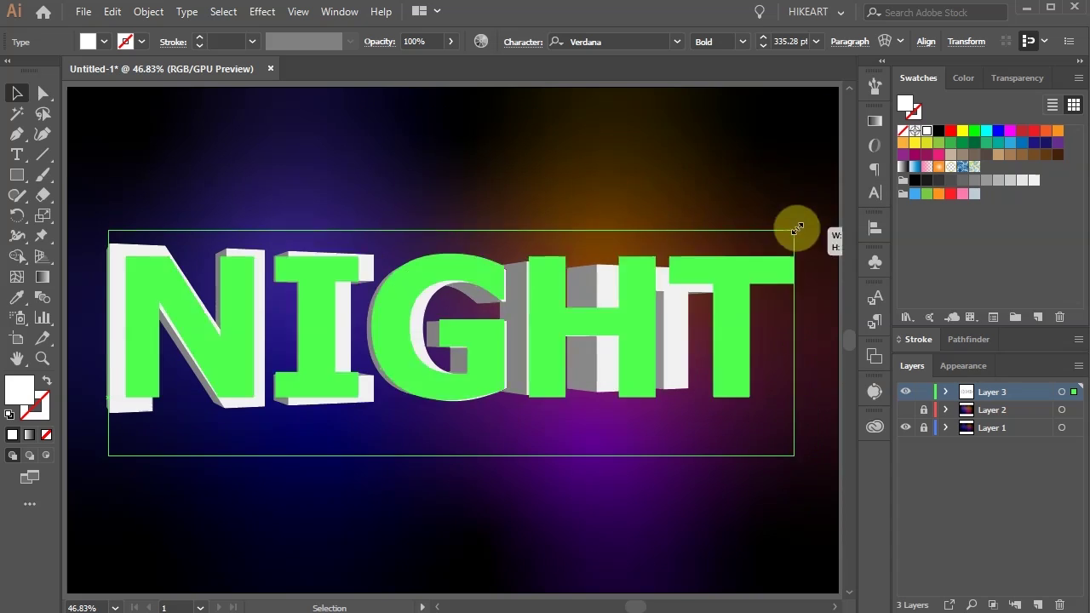
left_click_drag(254, 426, 260, 436)
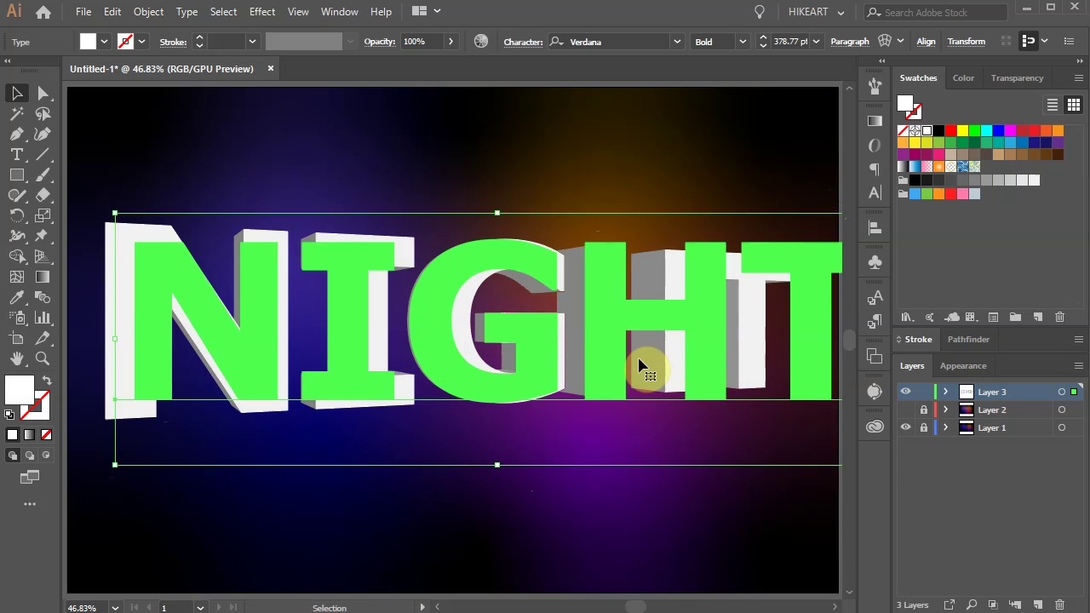
Step: Reopen the text's 3D Extrude & Bevel settings from its appearance attributes and enable the preview
left_click(965, 365)
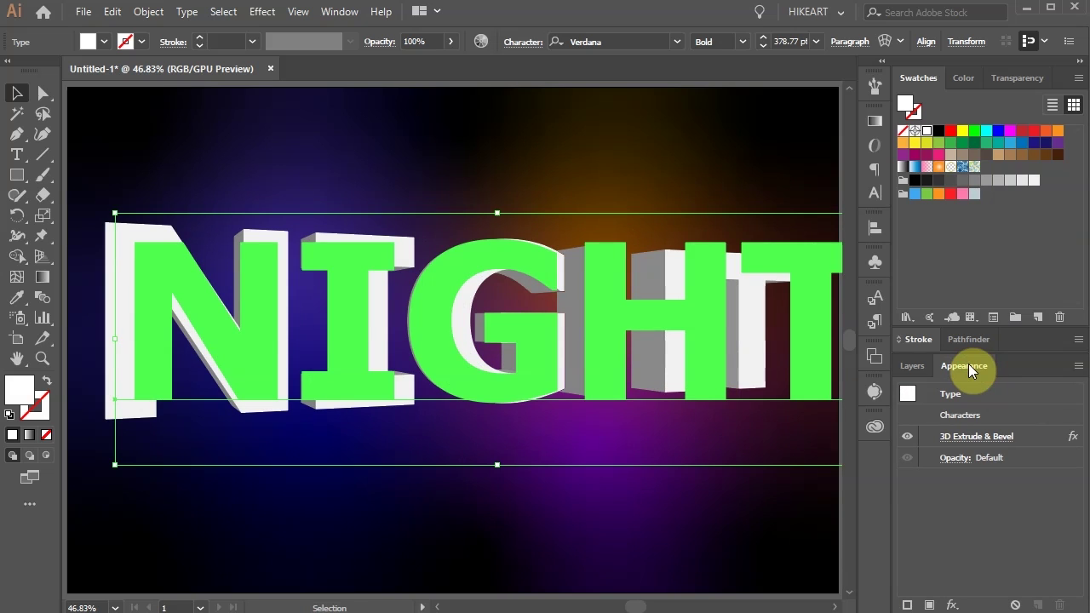
left_click(338, 11)
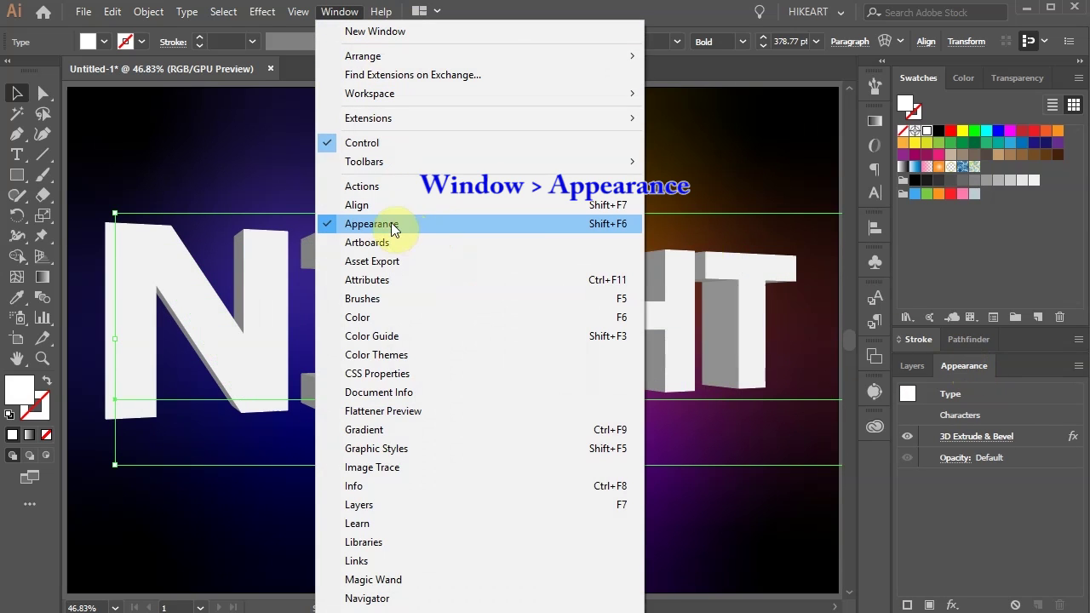
left_click(959, 362)
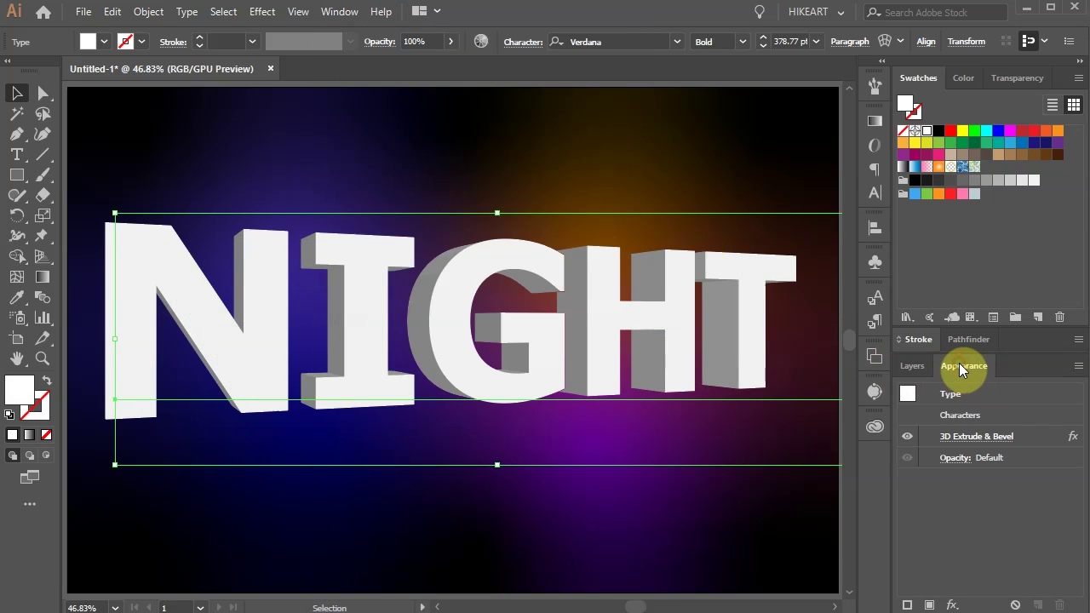
left_click(979, 436)
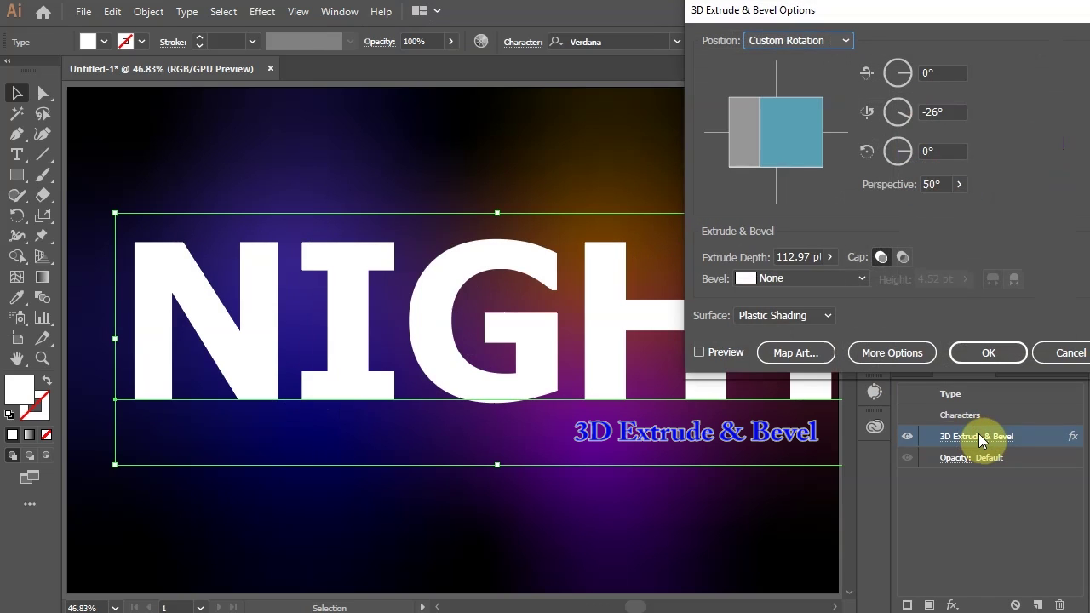
left_click(699, 352)
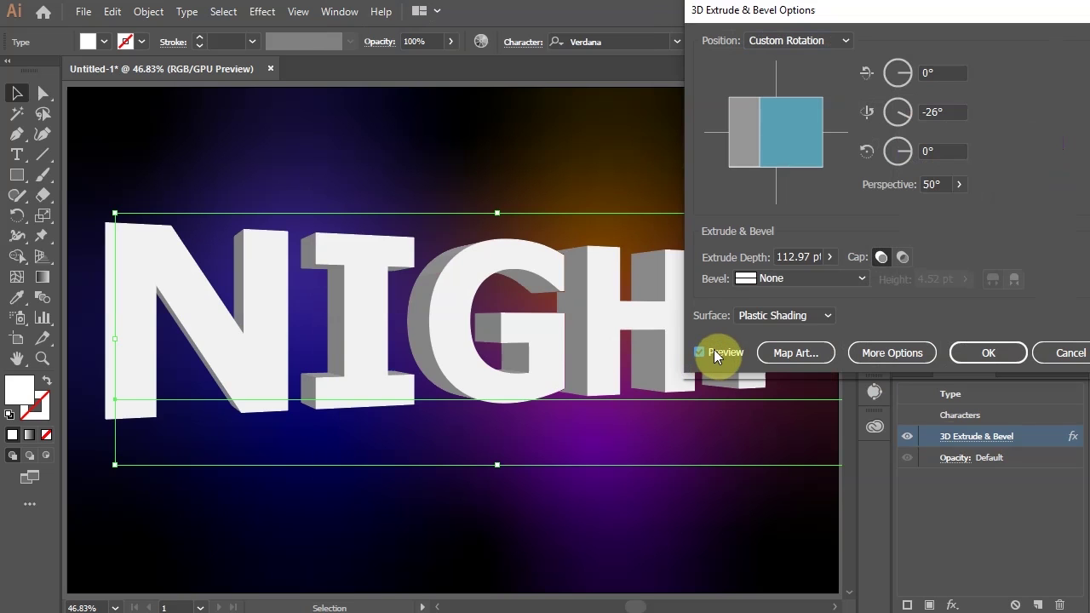
Step: Try different Y-axis rotations for the extruded text, ending at -38°
left_click(948, 109)
key("Down")
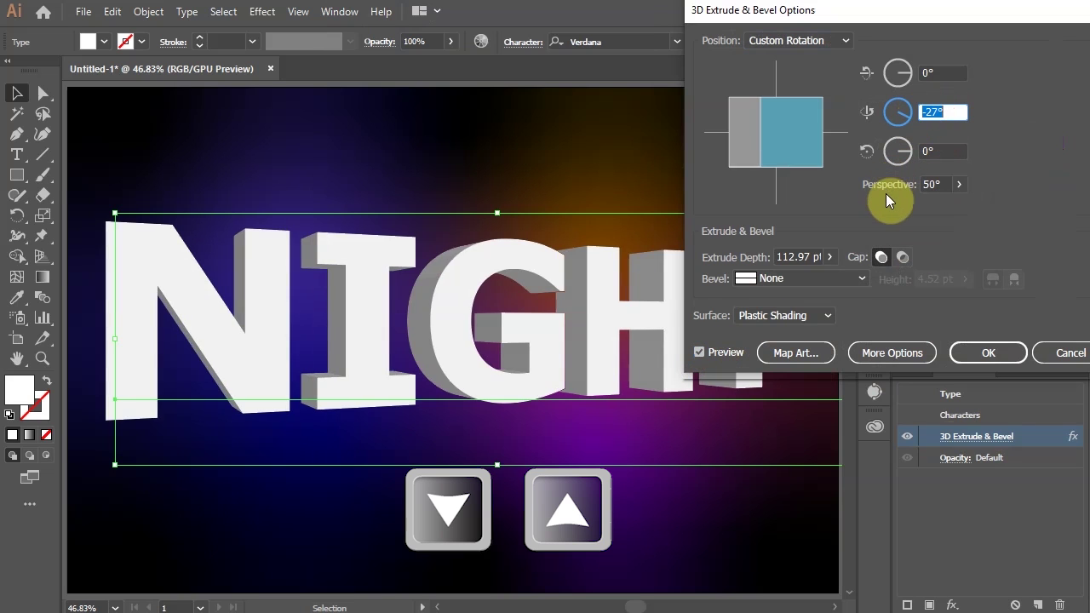
key("Down")
key("Up")
key("shift+Up")
key("shift+Down")
key("shift+Down")
key("Down")
Step: Increase the text's extrude depth to 335 pt
left_click(797, 256)
key("shift+Up")
key("shift+Up")
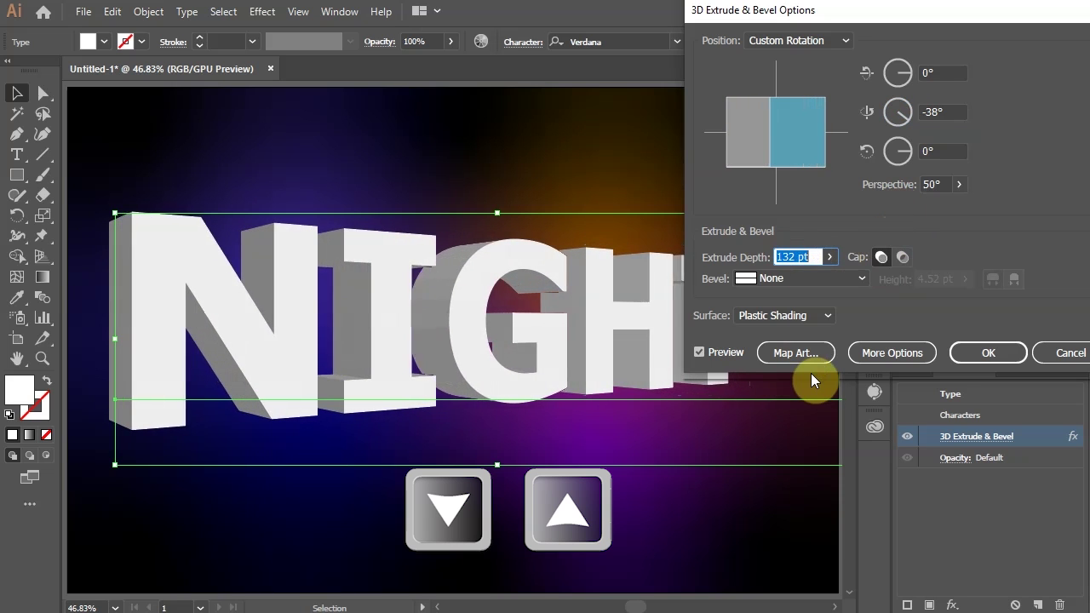
key("shift+Up")
key("shift+Up")
key("shift+Up")
key("shift+Up")
key("shift+Up")
key("shift+Up")
key("shift+Up")
key("shift+Up")
key("shift+Up")
key("shift+Up")
key("shift+Up")
key("shift+Up")
key("shift+Up")
key("shift+Up")
key("shift+Up")
key("shift+Up")
key("shift+Up")
key("shift+Up")
key("shift+Up")
key("shift+Up")
Step: Set the text's Y-axis rotation to -34° and apply the revised 3D effect
left_click(930, 112)
key("Up")
key("Up")
key("Up")
key("Up")
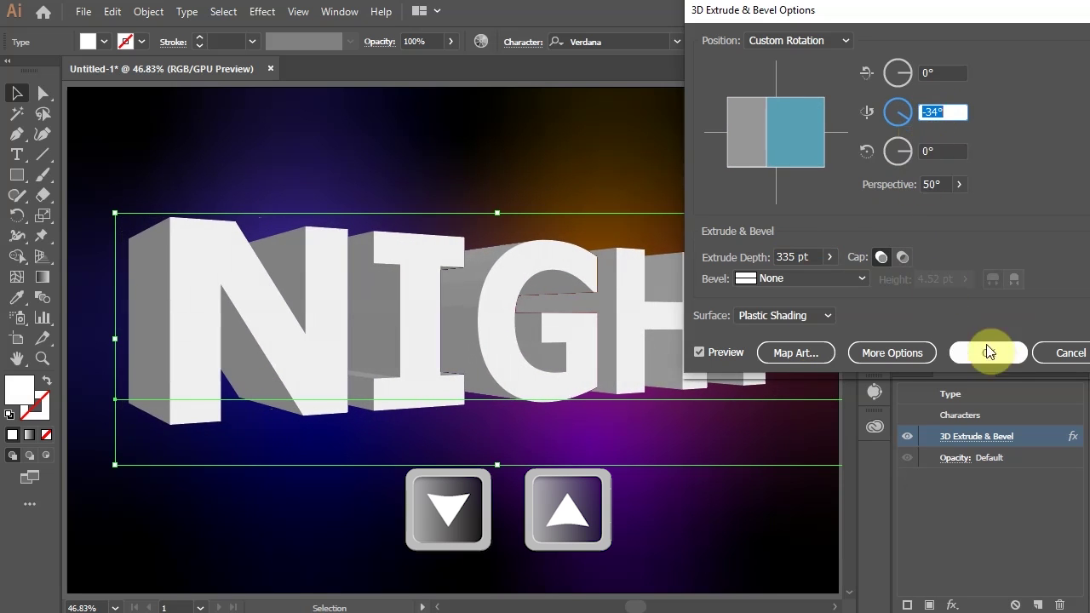
left_click(987, 351)
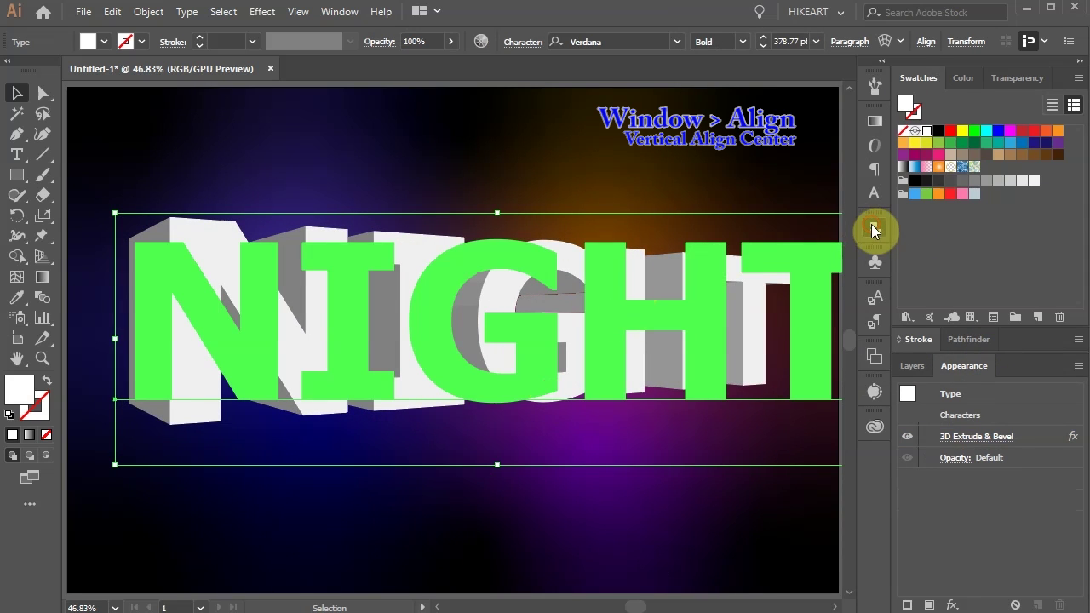
Step: Centre the 3D NIGHT text vertically on the artboard and deselect it
left_click(871, 225)
left_click(810, 266)
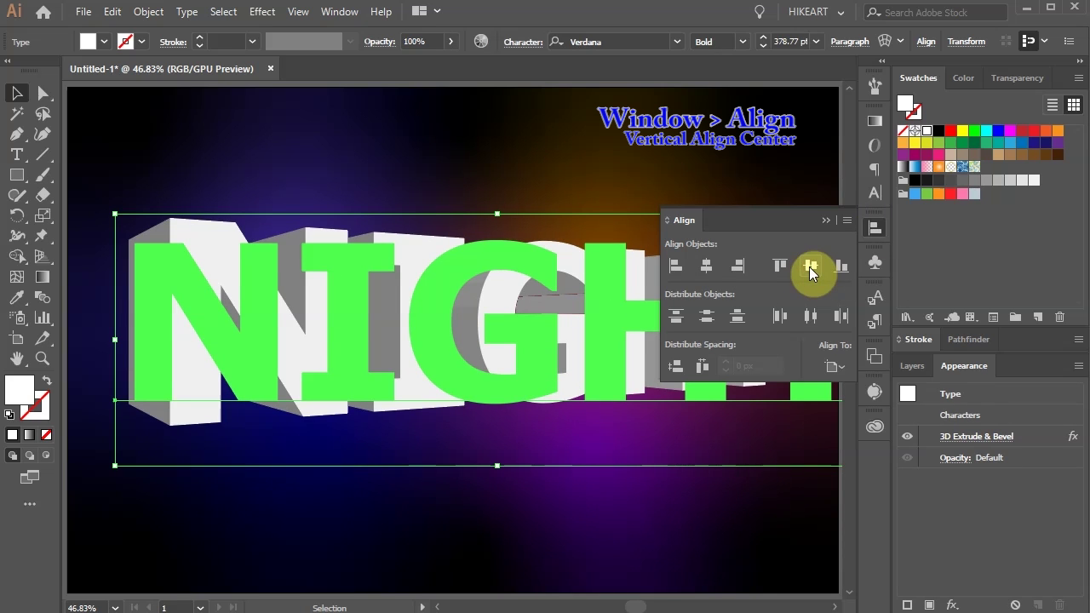
left_click(825, 221)
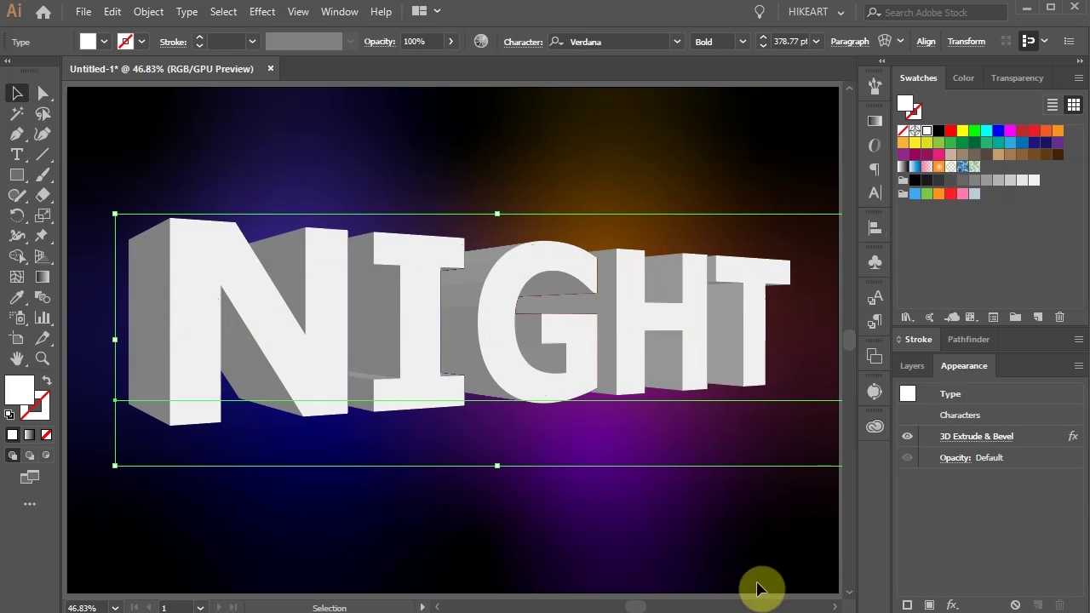
left_click(712, 553)
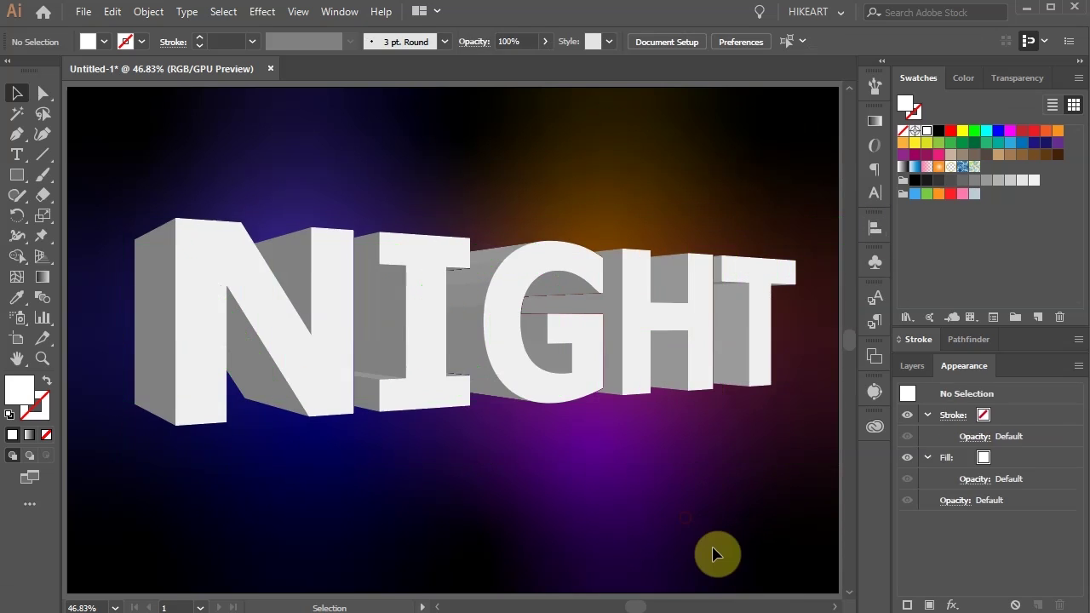
Step: Rename the text's layer as template, lock it, and add a new layer above it
left_click(911, 366)
double_click(996, 391)
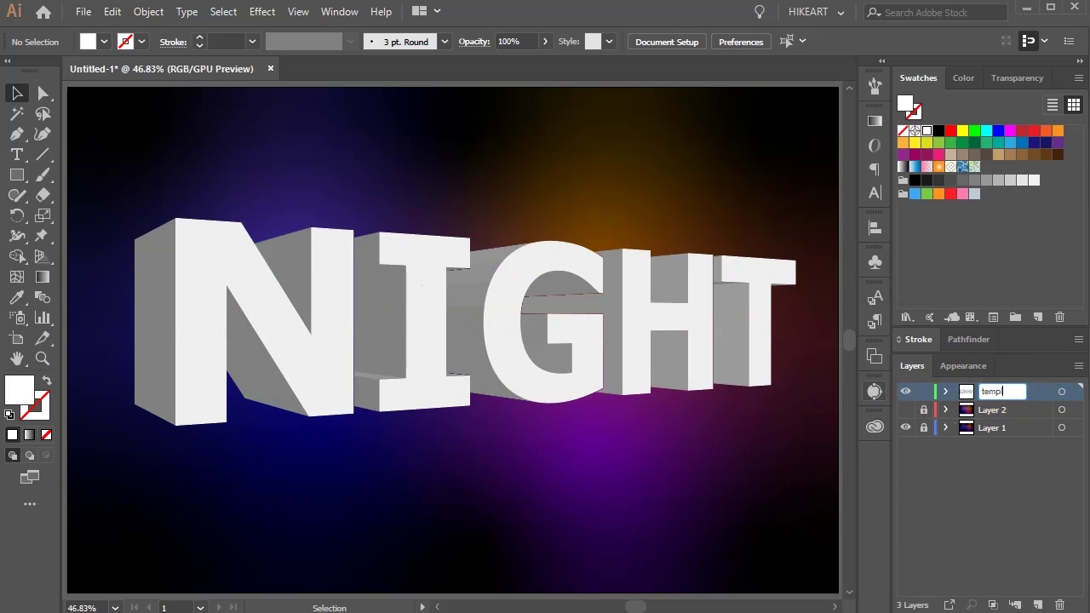
left_click(951, 474)
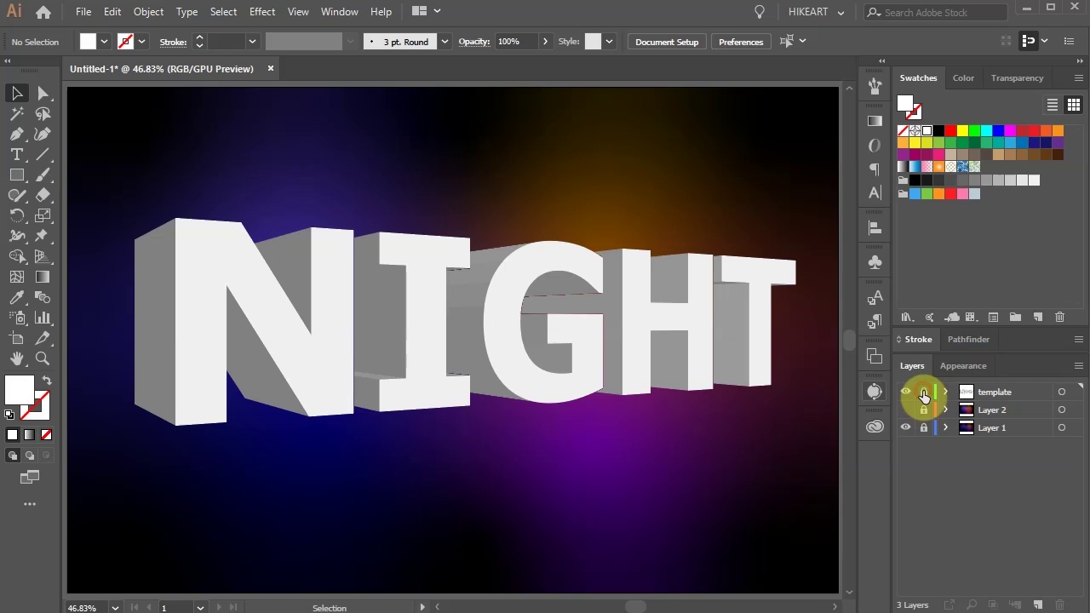
left_click(1039, 603)
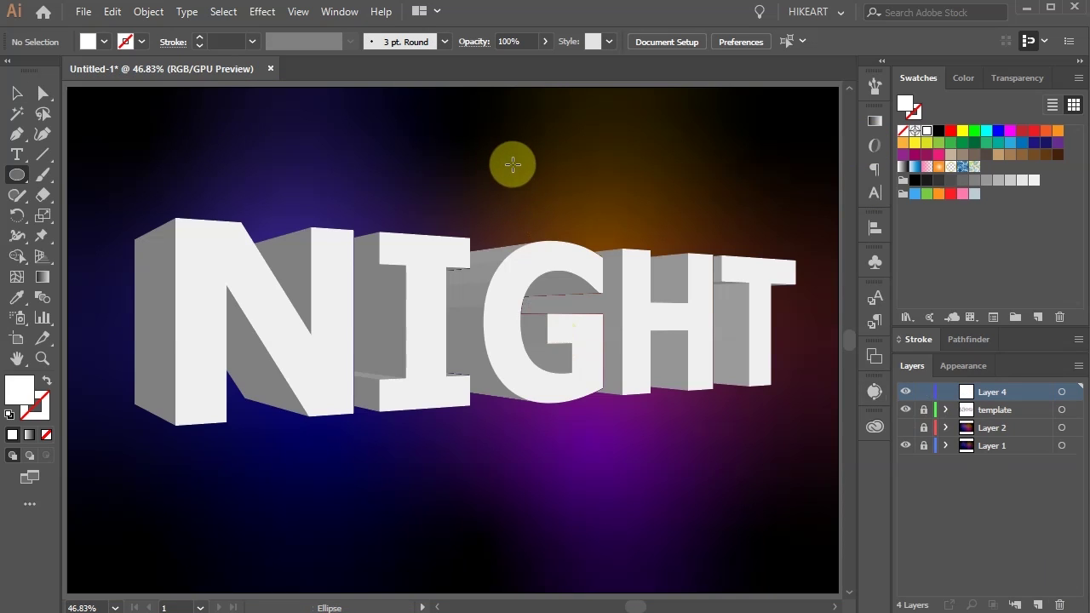
Step: Draw a small white circle above the G and set its width and height to 2 px
left_click_drag(536, 173, 546, 182)
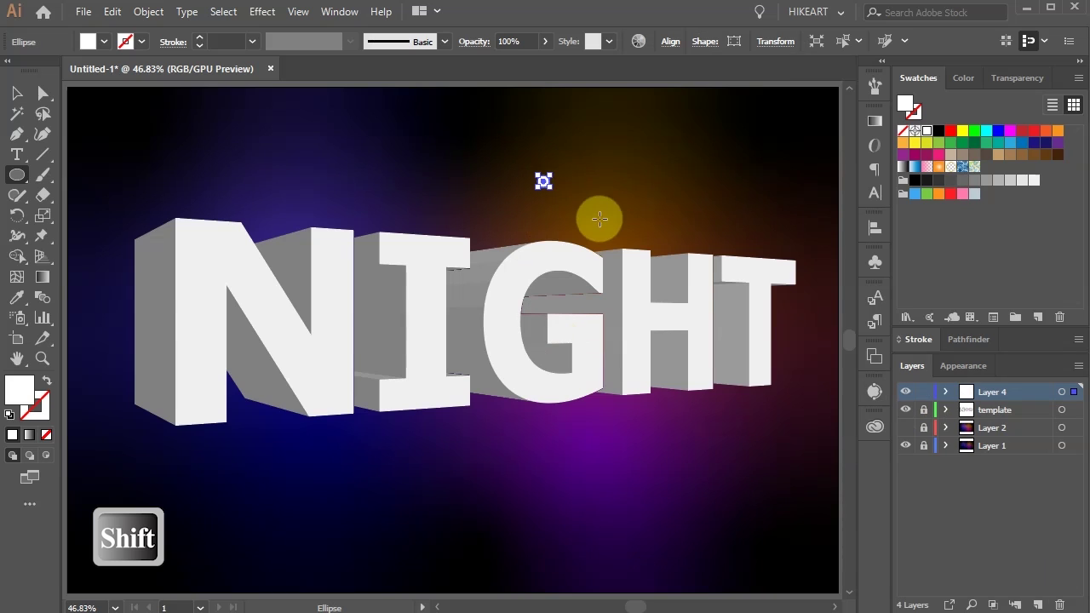
left_click(778, 42)
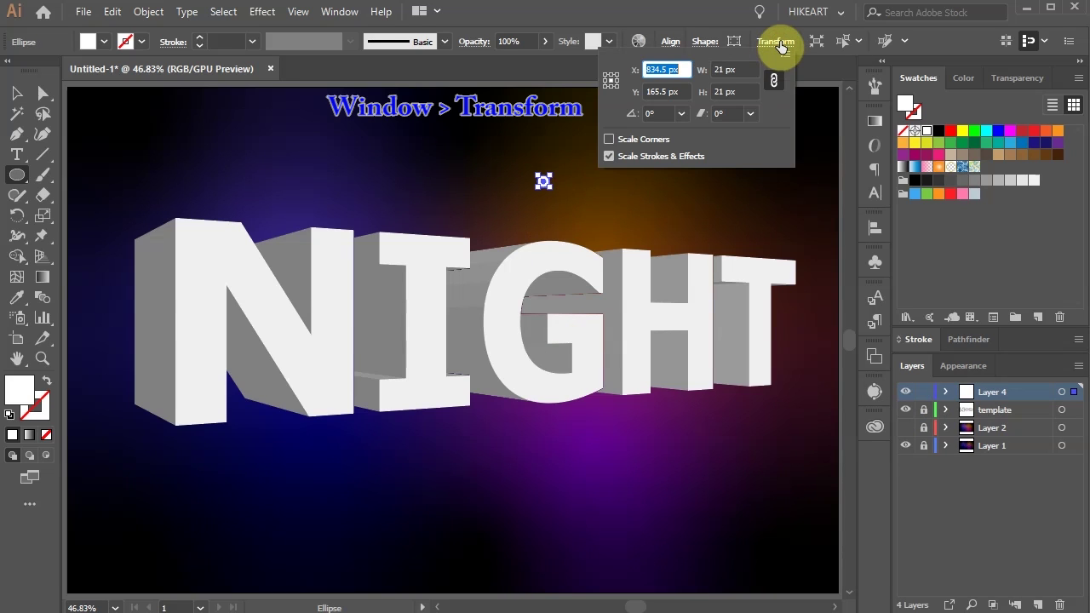
left_click(725, 68)
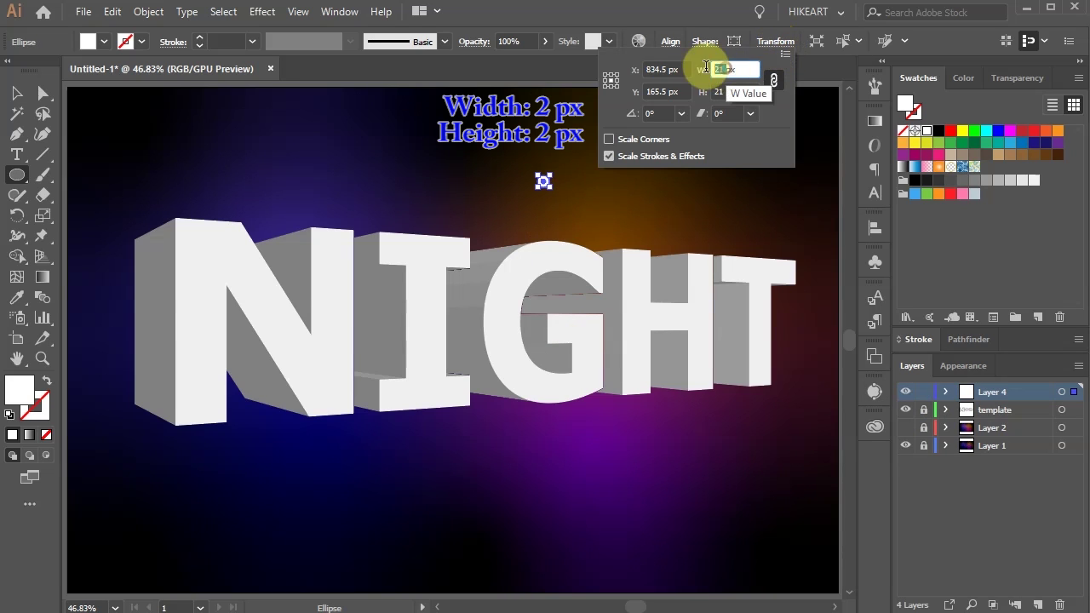
type("2")
left_click(723, 91)
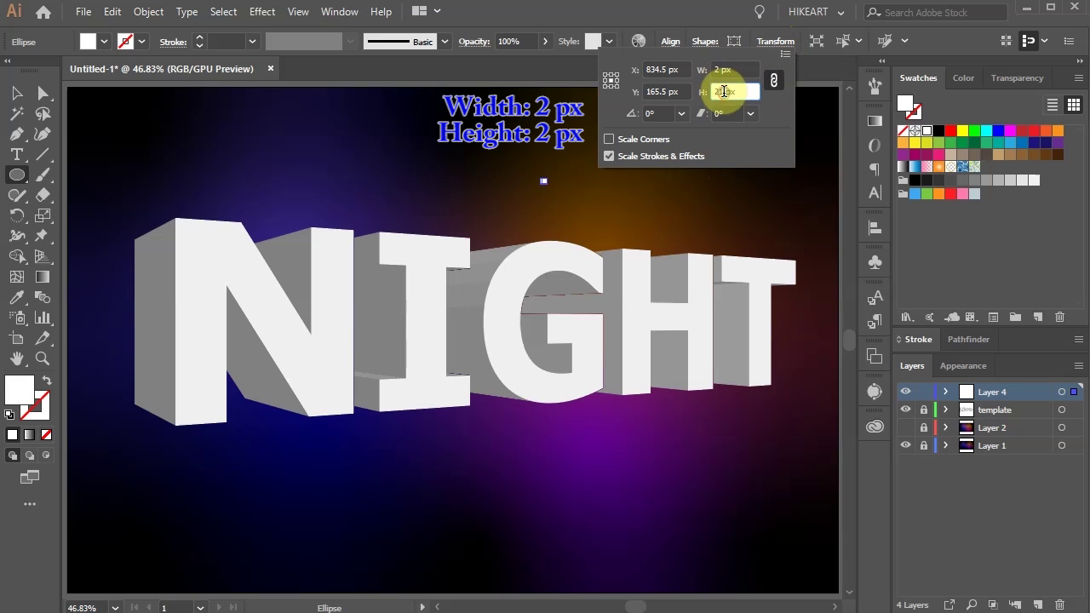
type("2")
key("Return")
Step: Duplicate the circle directly below the original and set the copy's size to 1 px
key("z")
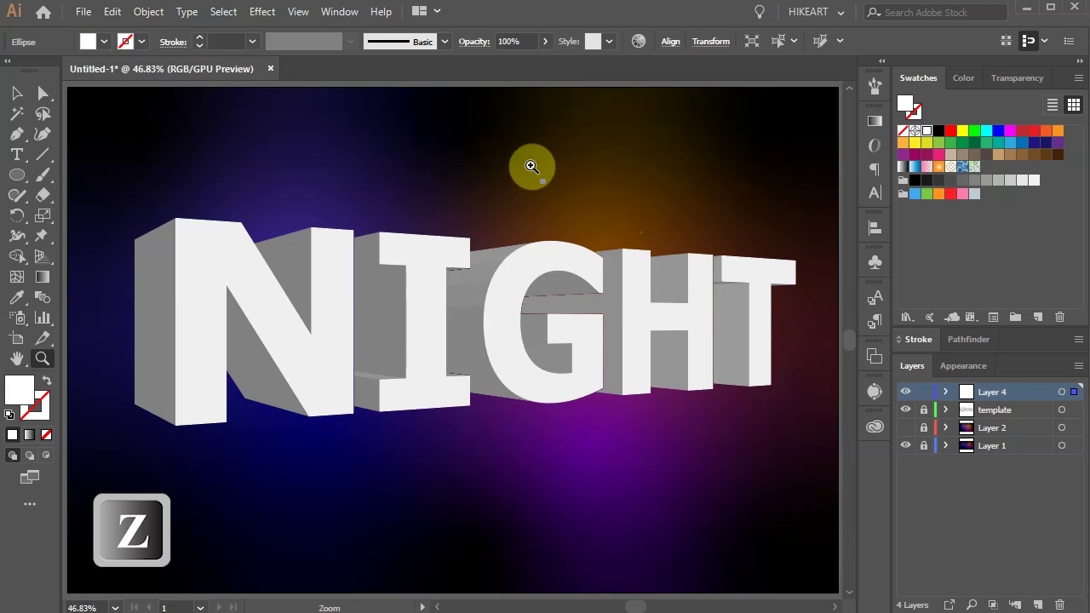
left_click_drag(557, 189, 559, 190)
scroll(482, 355, "down", 4)
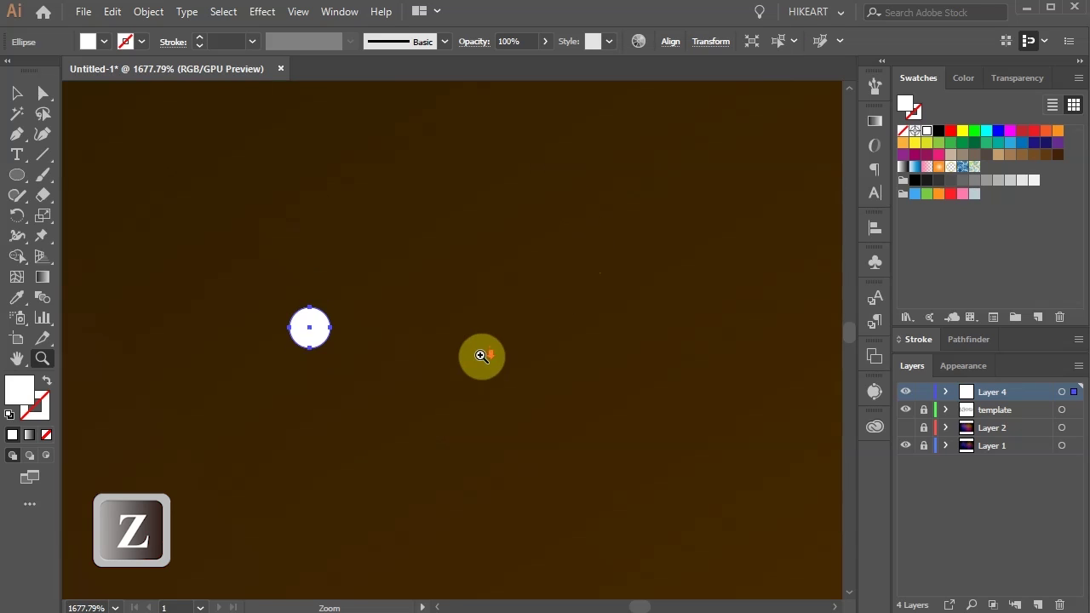
key("v")
left_click_drag(318, 263, 437, 365)
left_click(748, 40)
left_click_drag(699, 69, 686, 70)
type("1")
key("Return")
left_click(669, 397)
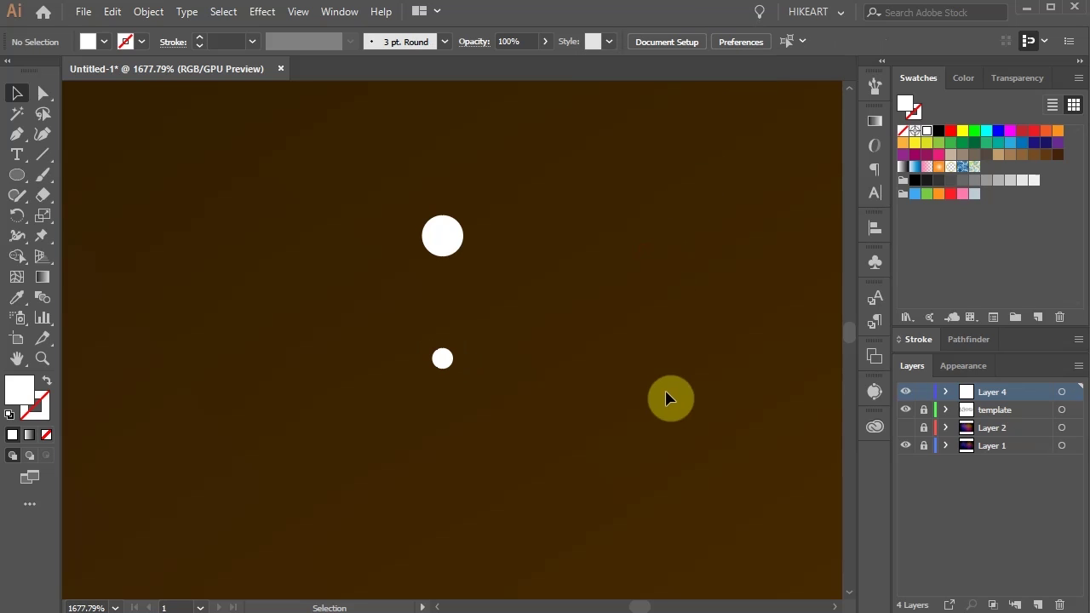
Step: Fill both circles with light grey and deselect them
left_click_drag(388, 190, 511, 397)
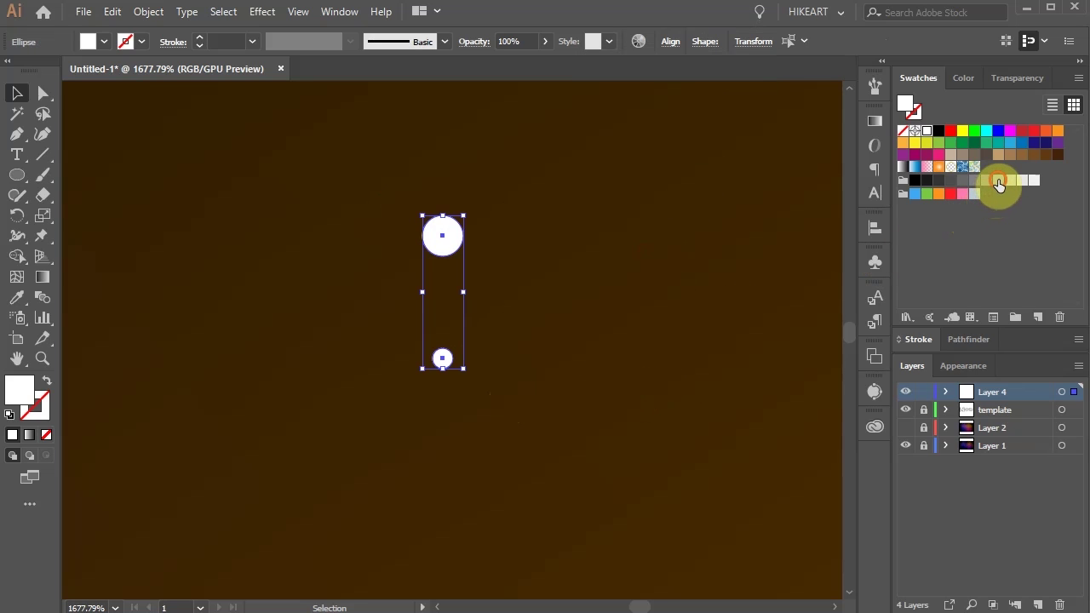
left_click(998, 182)
key("a")
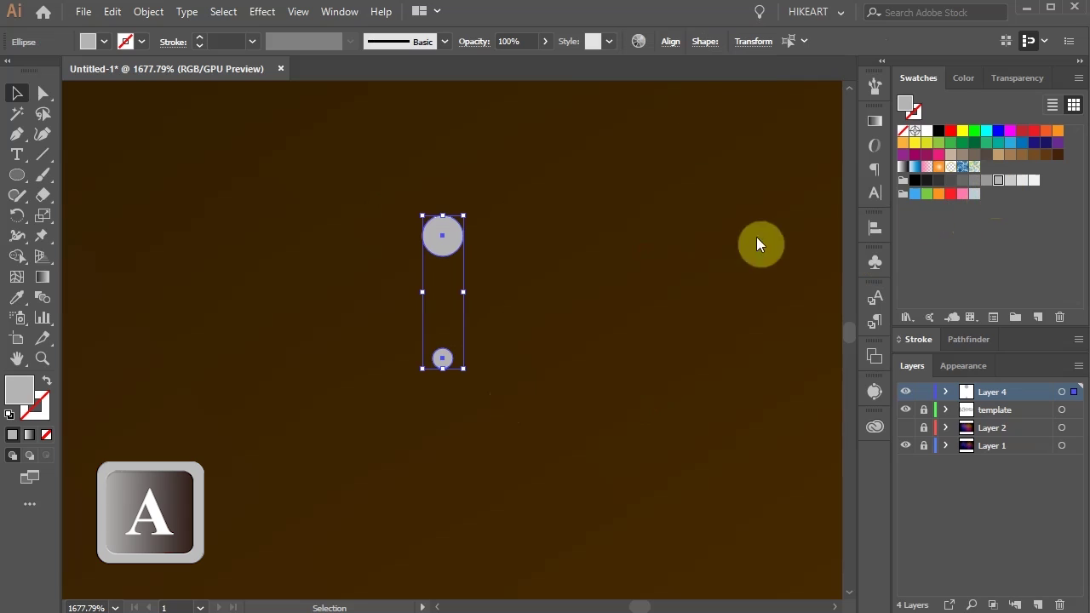
left_click(503, 257)
Step: Stretch the larger circle's side anchors outwards and smooth its curves into a long, rounded horizontal ellipse
left_click(464, 228)
left_click_drag(463, 241, 665, 241)
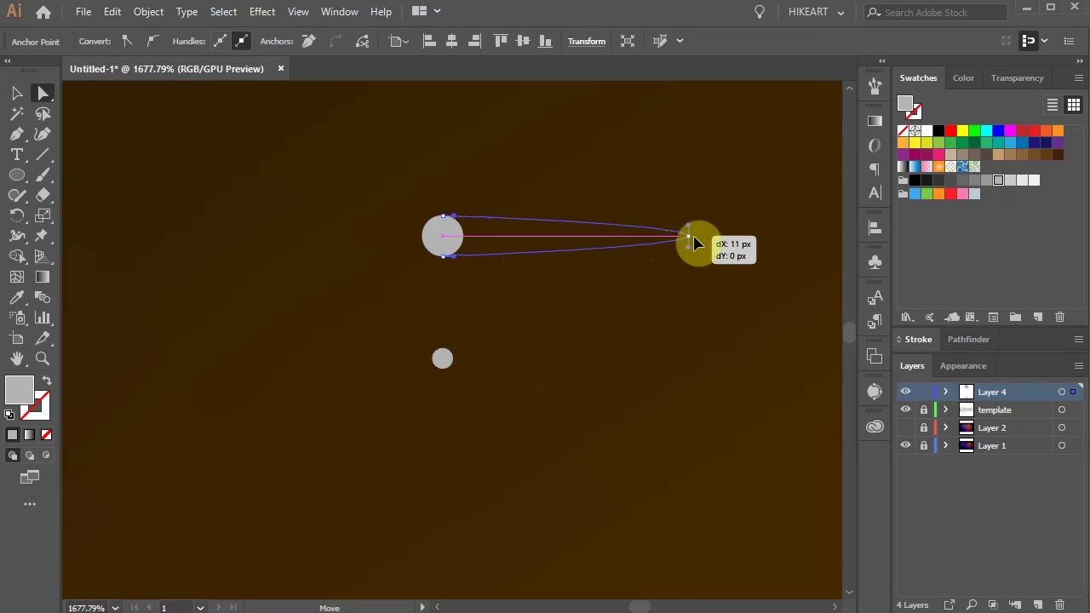
left_click_drag(693, 241, 707, 241)
left_click_drag(419, 236, 219, 236)
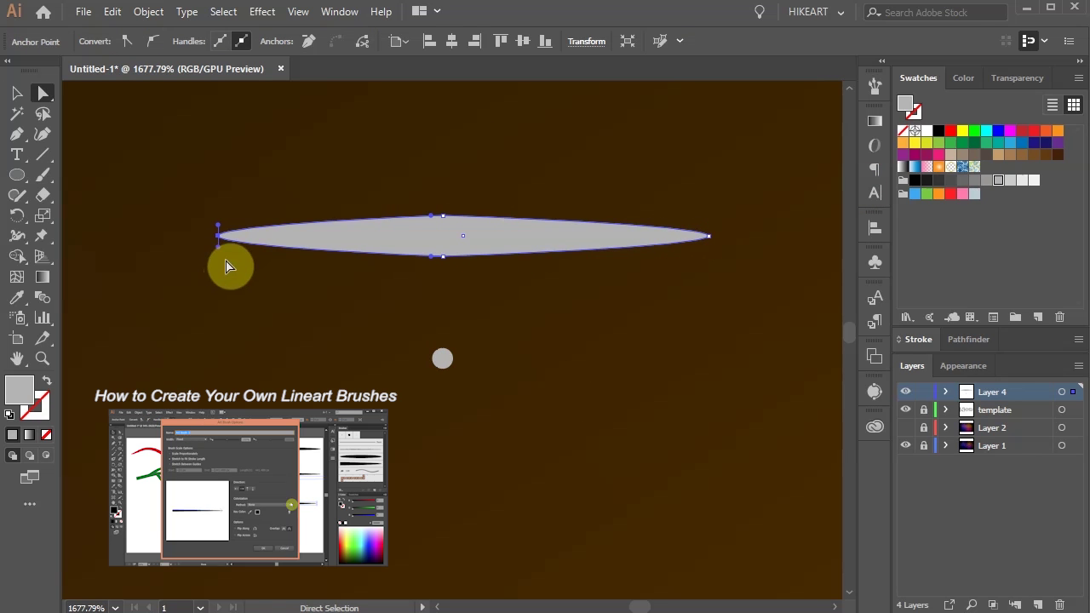
key("shift+c")
left_click_drag(708, 236, 710, 249)
left_click_drag(218, 236, 715, 420)
left_click(541, 366, "ctrl")
Step: Pull the smaller circle's side anchors outwards and reshape its curves into a thin sliver with pointed ends
key("a")
key("z")
key("a")
left_click_drag(445, 430, 554, 436)
left_click_drag(415, 430, 274, 430)
key("shift+c")
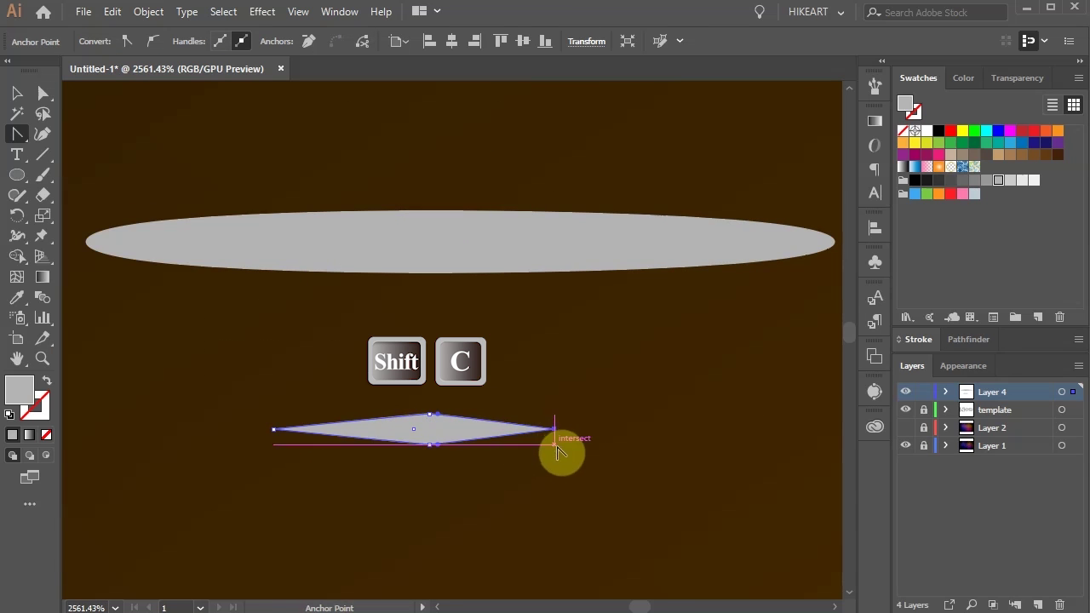
left_click_drag(431, 444, 331, 445)
Step: Widen the small pointed sliver horizontally, keeping its height, and deselect it
key("v")
left_click(642, 587)
left_click(460, 440)
left_click_drag(555, 429, 632, 429)
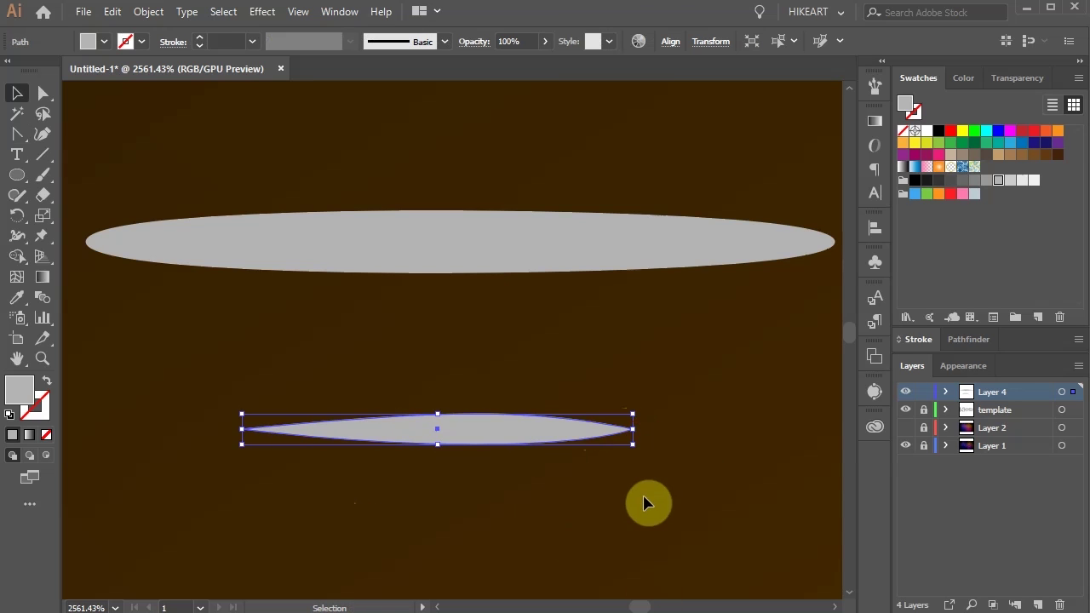
left_click(645, 521)
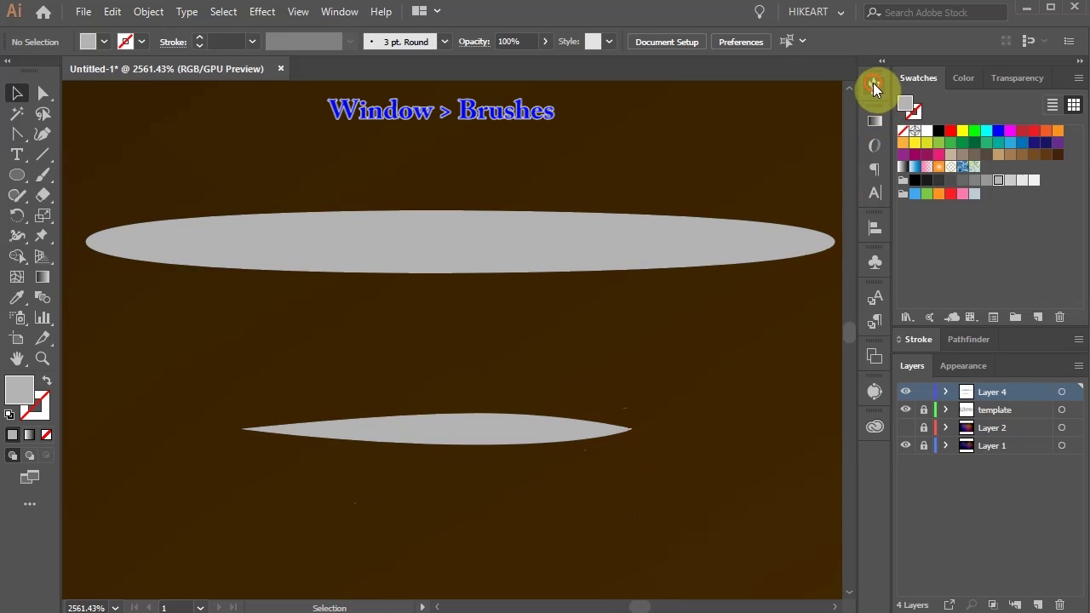
Step: Create a new art brush from the long rounded ellipse, accepting the default brush options
left_click(874, 86)
mouse_move(499, 255)
left_mouse_down()
mouse_move(633, 275)
mouse_move(697, 266)
left_mouse_up()
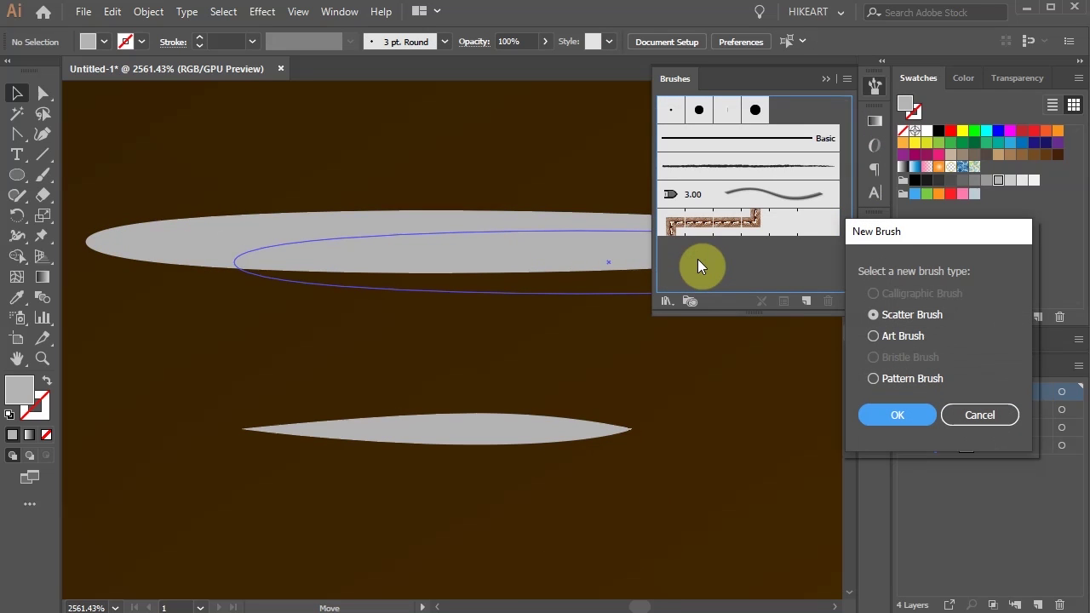
left_click(872, 337)
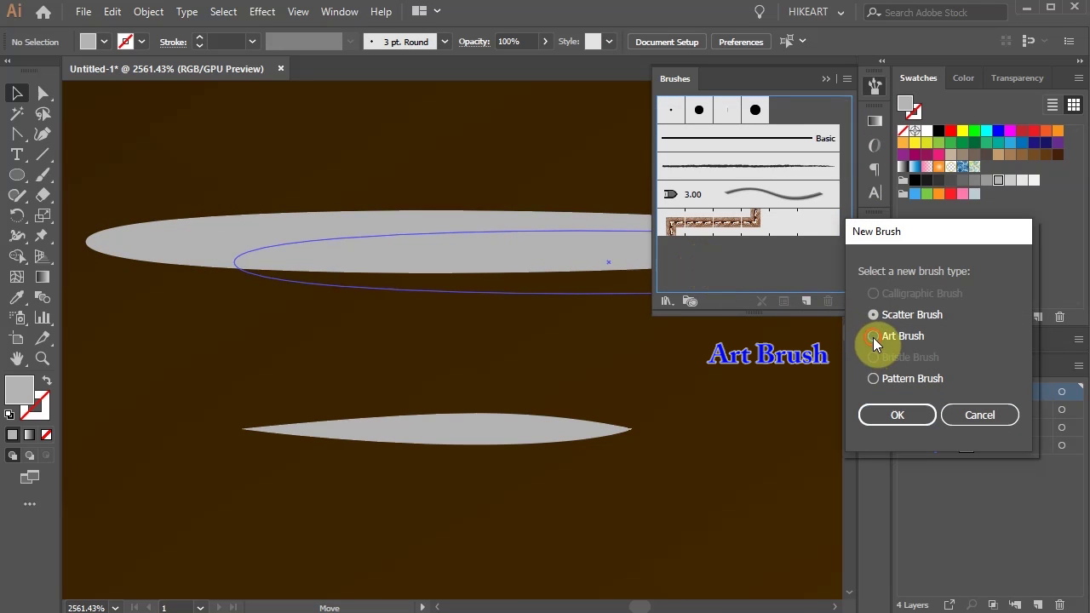
left_click(896, 413)
left_click(918, 534)
Step: Create a second art brush from the pointed sliver, accepting the default brush options
left_click_drag(475, 436, 743, 287)
left_click(873, 336)
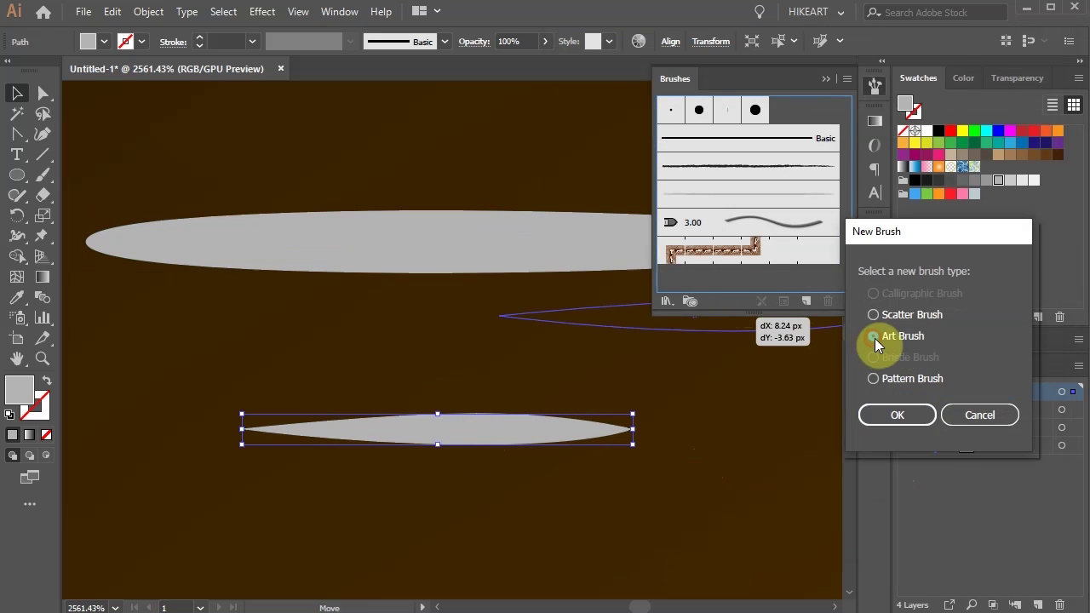
left_click(896, 415)
left_click(917, 528)
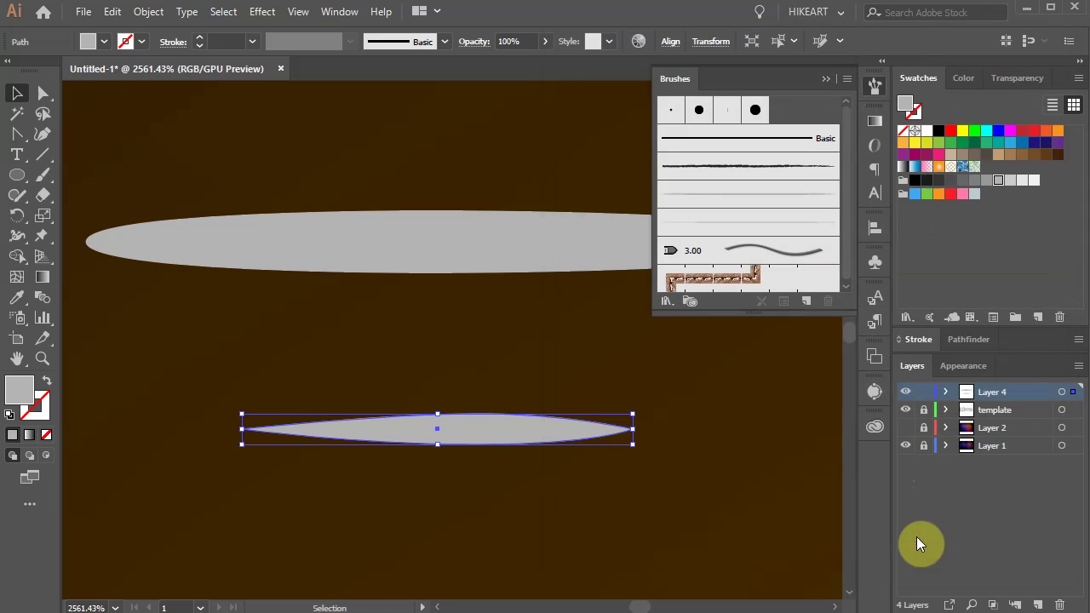